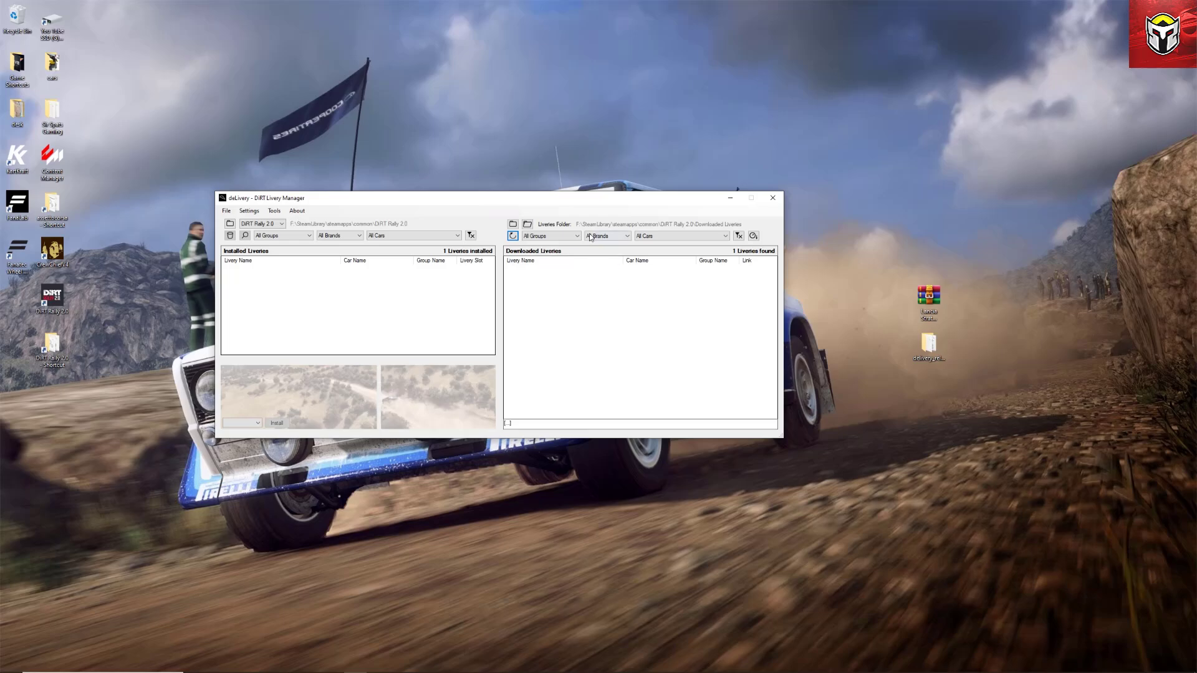
Open deLivery's Liveries Folder, Downloaded Liveries, in File Explorer
{"action": "left_click", "coordinate": [528, 224]}
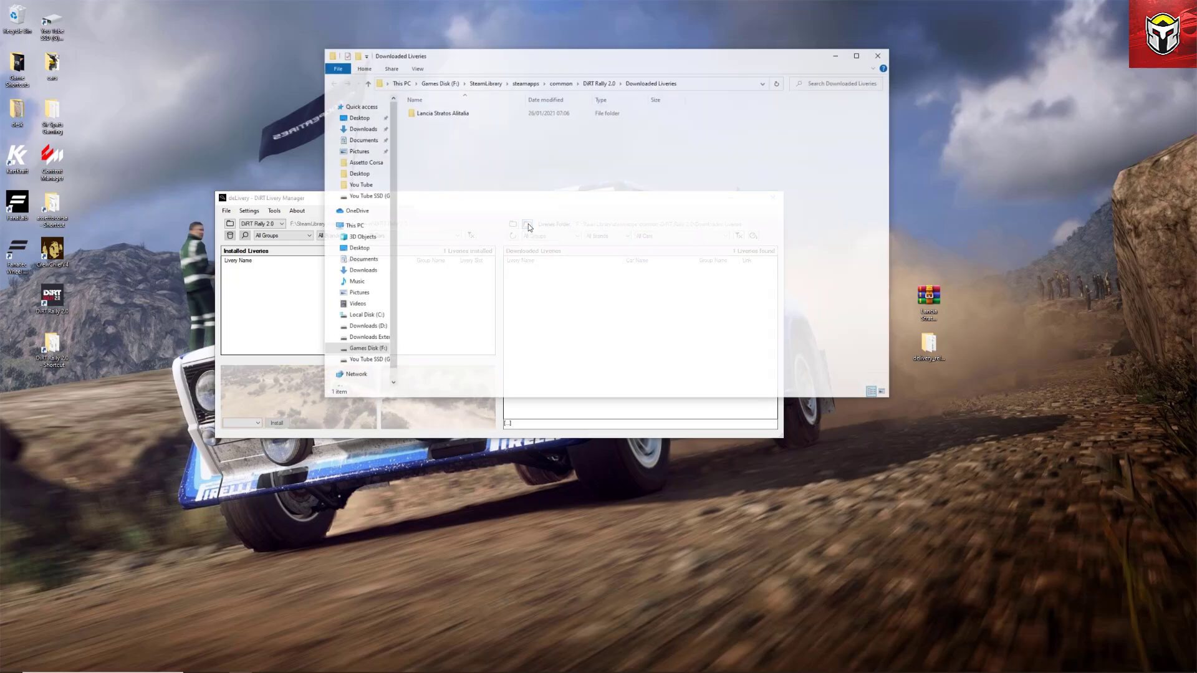
Confirm Downloaded Liveries sits inside the DiRT Rally 2.0 folder, then close Explorer
{"action": "left_click", "coordinate": [367, 83]}
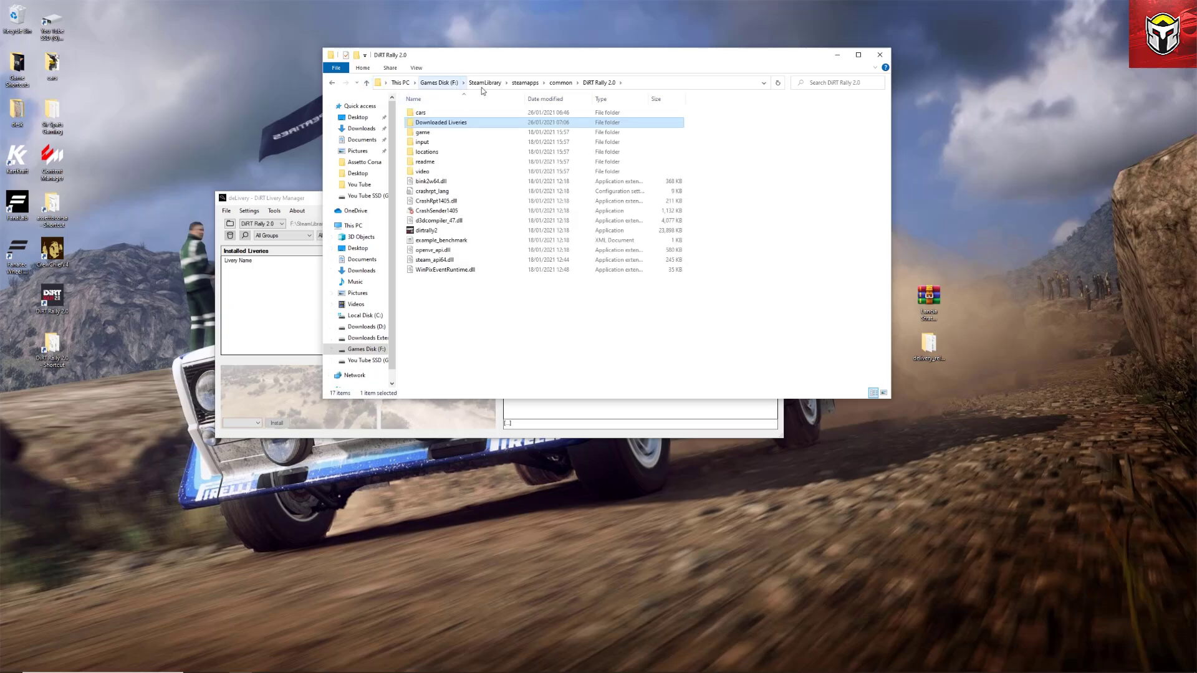
{"action": "double_click", "coordinate": [476, 126]}
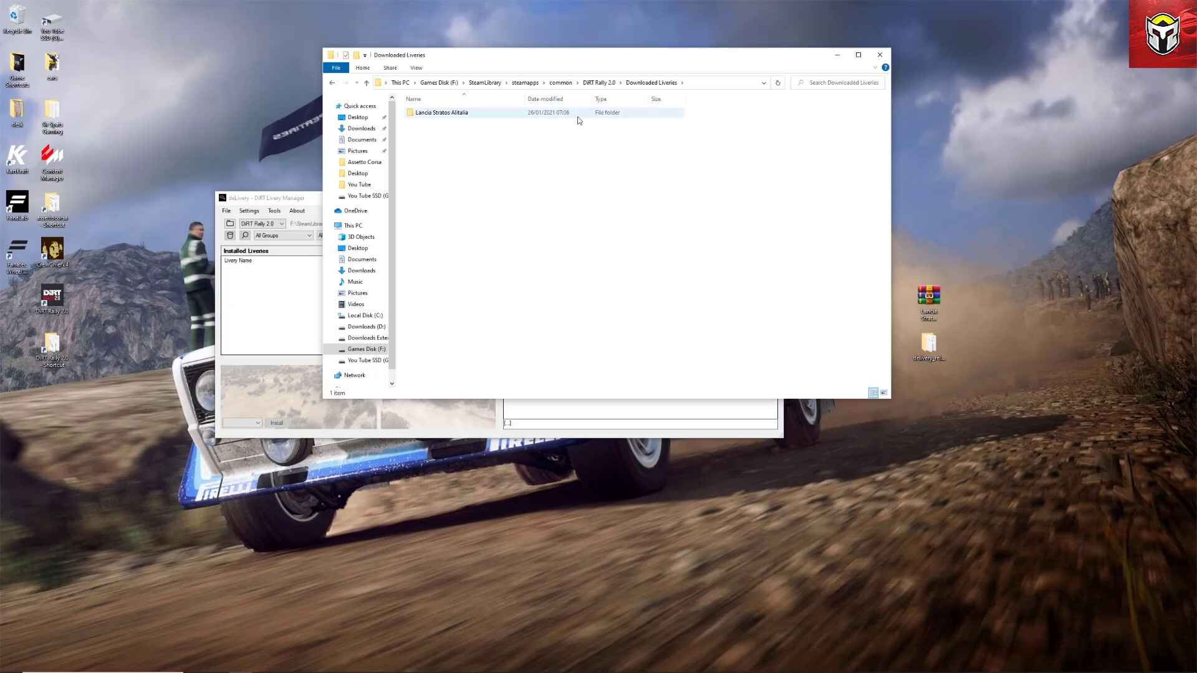
{"action": "left_click", "coordinate": [880, 55]}
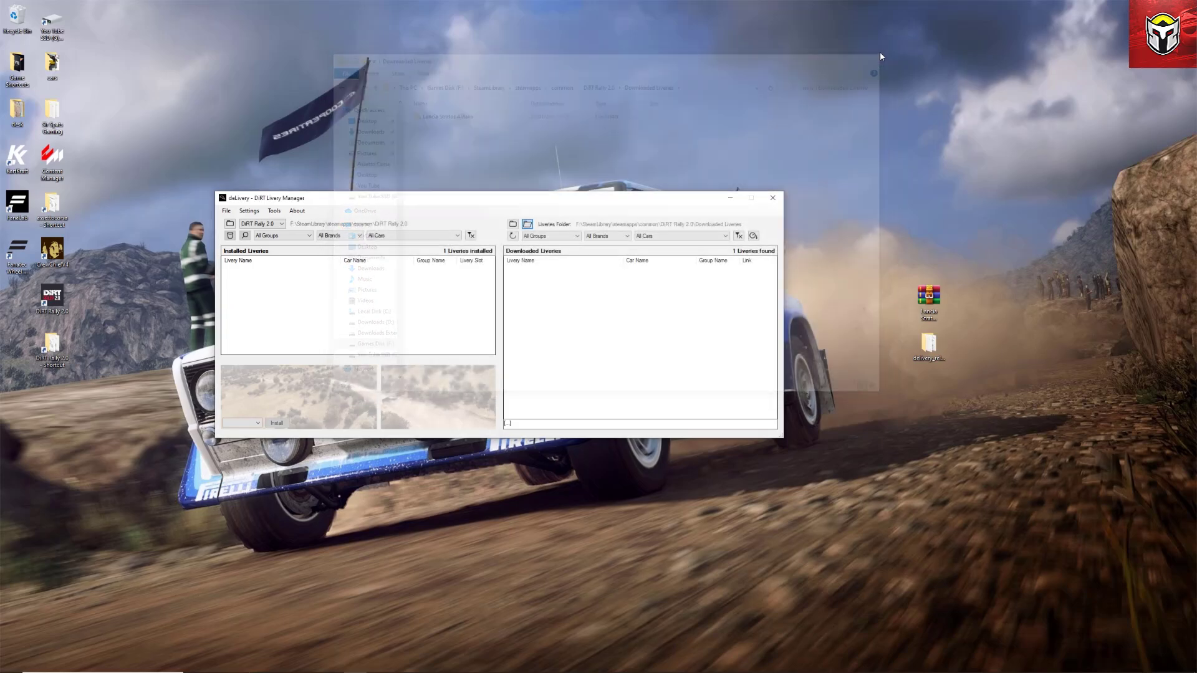
Set deLivery's liveries folder to DiRT Rally 2.0 > Downloaded Liveries
{"action": "left_click", "coordinate": [513, 224]}
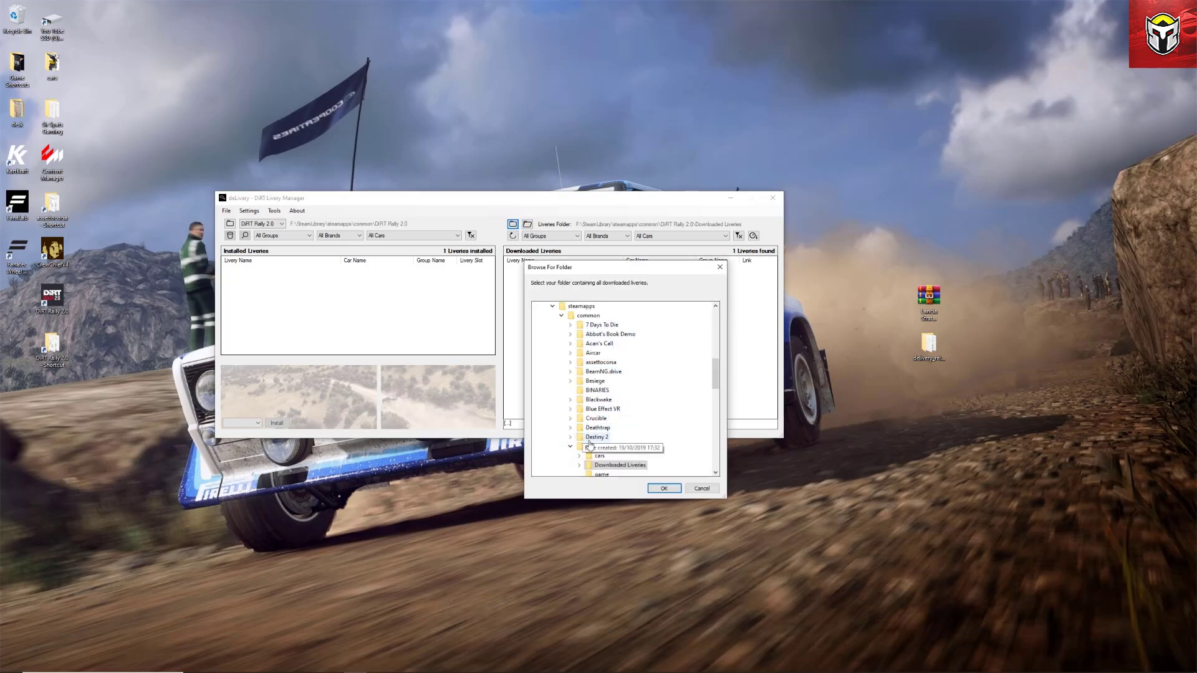
{"action": "scroll", "coordinate": [622, 465], "scroll_direction": "down", "scroll_amount": 5}
{"action": "scroll", "coordinate": [610, 430], "scroll_direction": "up", "scroll_amount": 3}
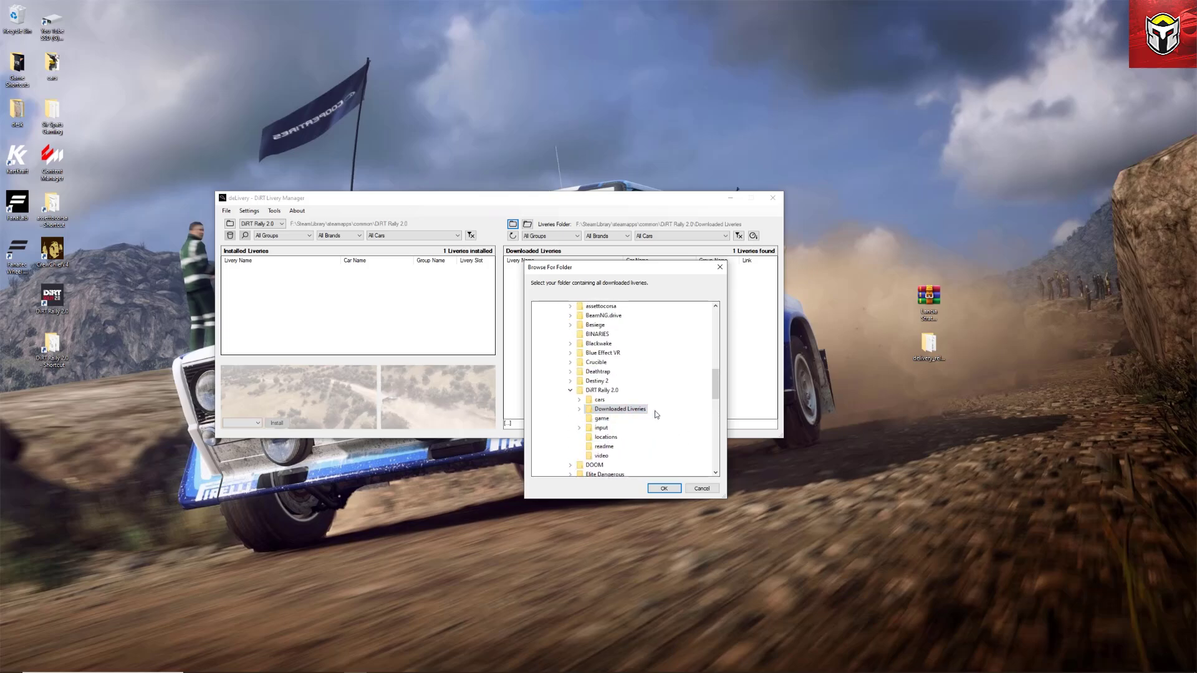
{"action": "left_click", "coordinate": [625, 412]}
{"action": "double_click", "coordinate": [593, 401]}
{"action": "left_click", "coordinate": [580, 400]}
{"action": "double_click", "coordinate": [617, 410]}
{"action": "scroll", "coordinate": [661, 419], "scroll_direction": "down", "scroll_amount": 2}
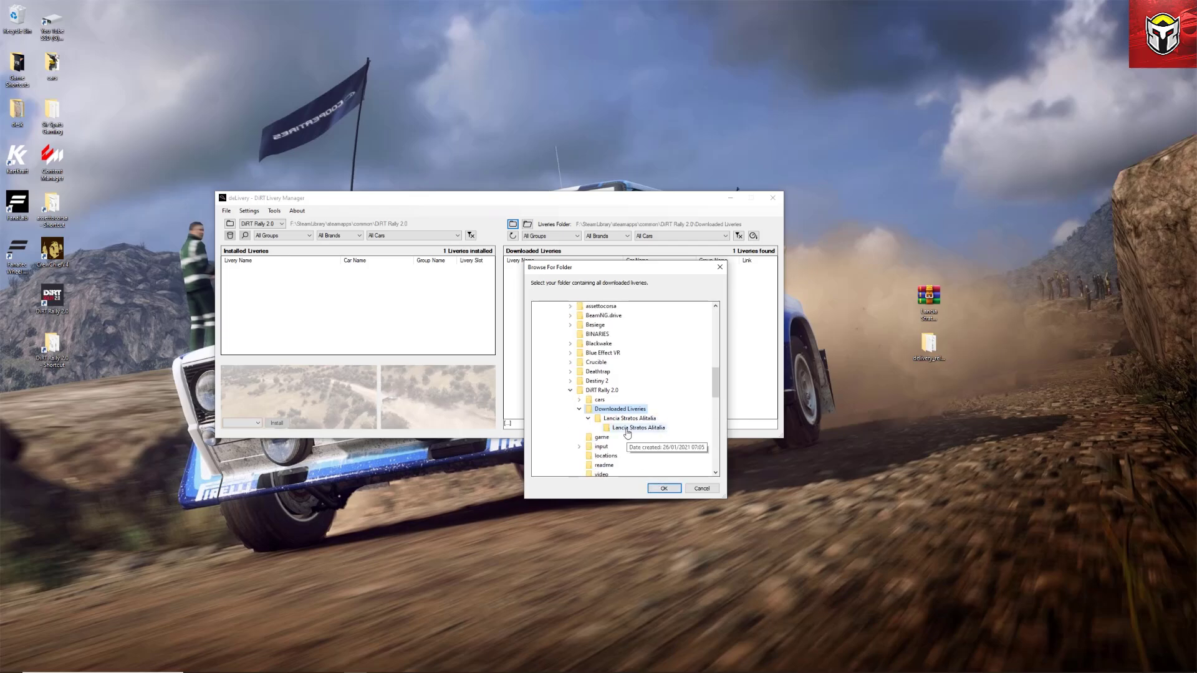
{"action": "left_click", "coordinate": [668, 492]}
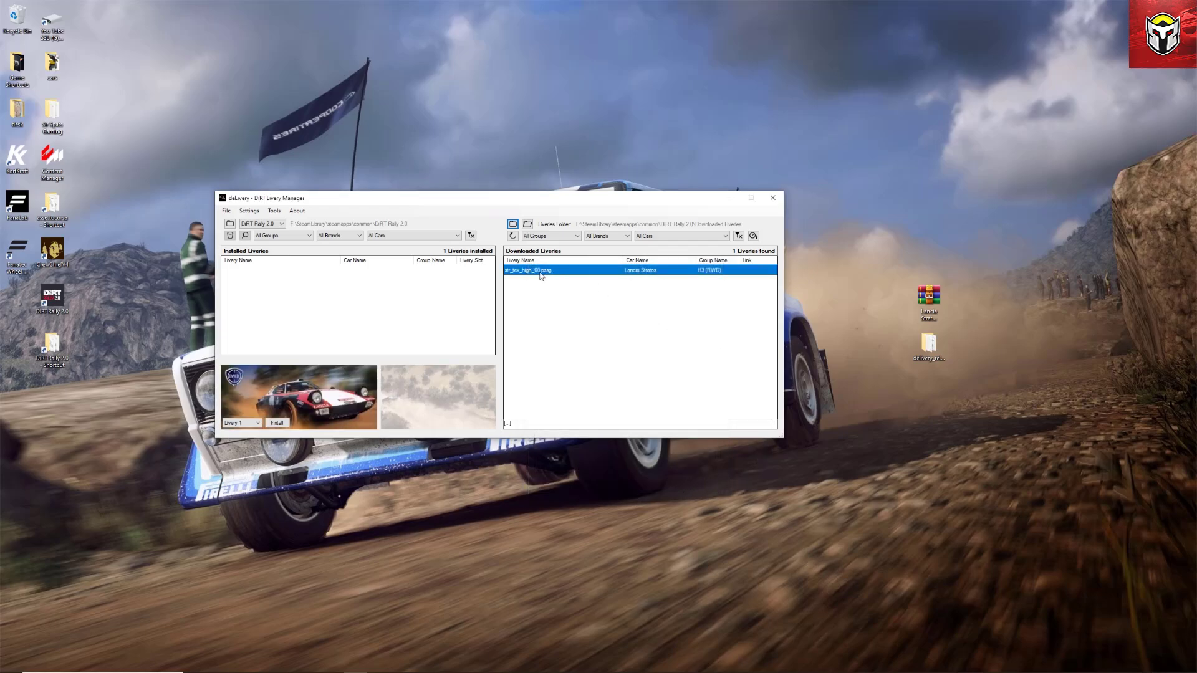
Refresh the liveries, set the Stratos target slot to Livery 2, and start the install
{"action": "left_click", "coordinate": [513, 236]}
{"action": "left_click", "coordinate": [260, 428]}
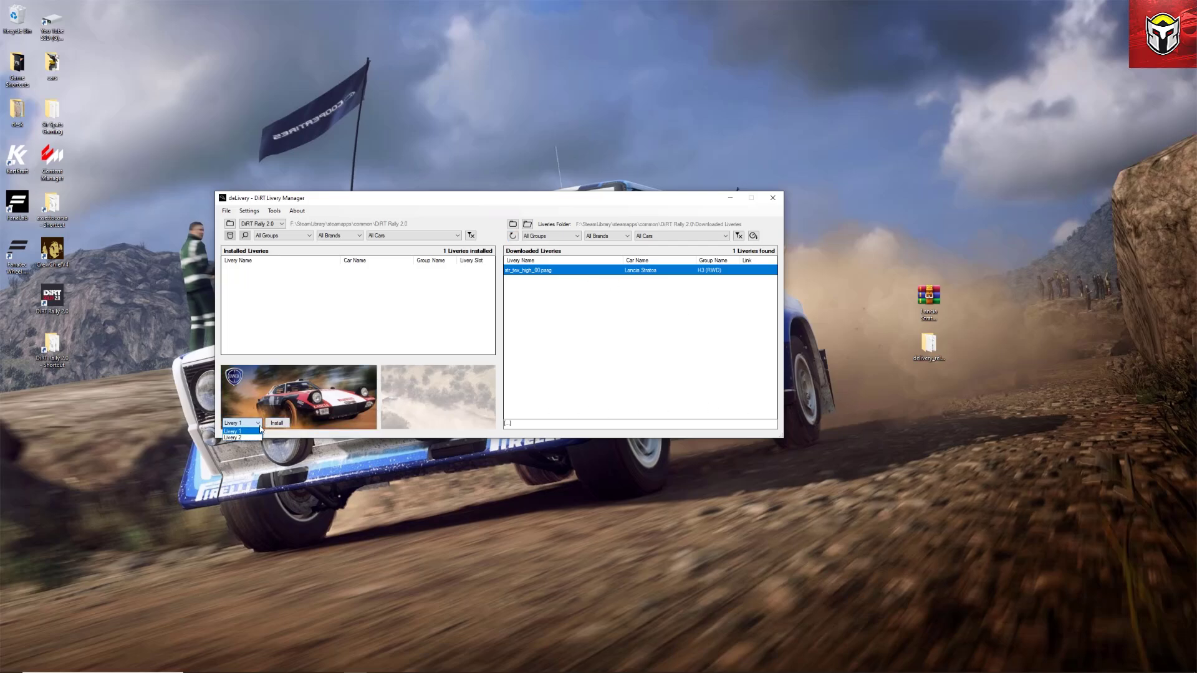
{"action": "left_click", "coordinate": [250, 438]}
{"action": "left_click", "coordinate": [255, 424]}
{"action": "left_click", "coordinate": [244, 433]}
{"action": "left_click", "coordinate": [250, 427]}
{"action": "left_click", "coordinate": [246, 438]}
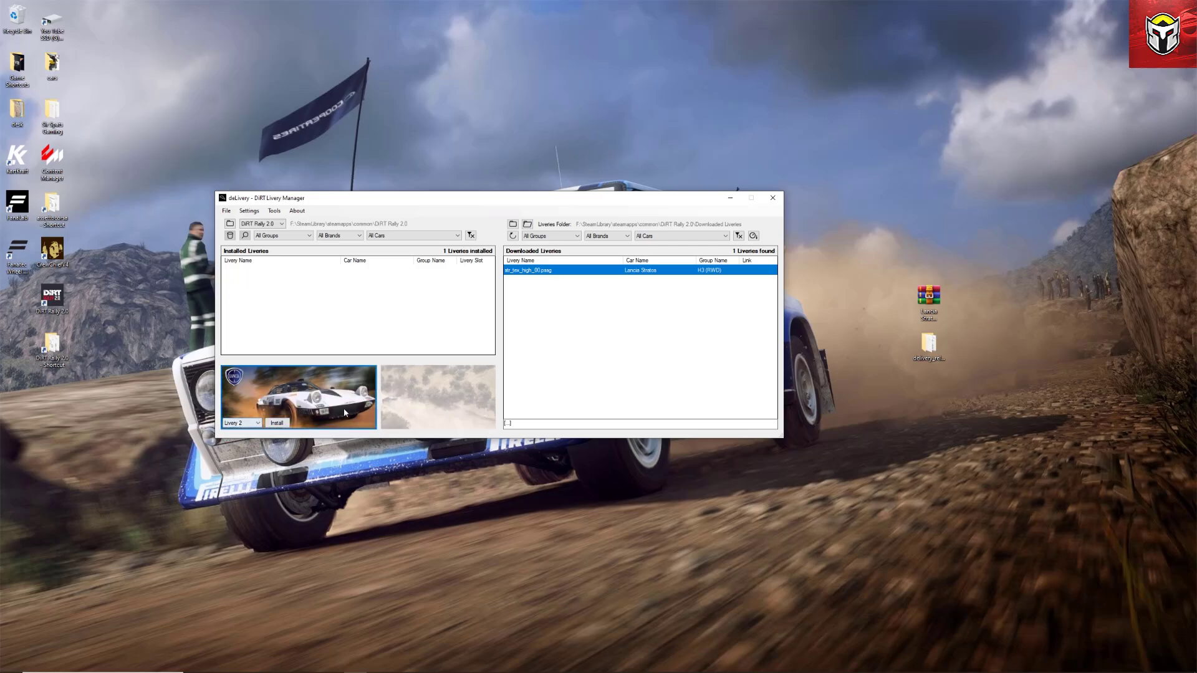
{"action": "left_click", "coordinate": [276, 424]}
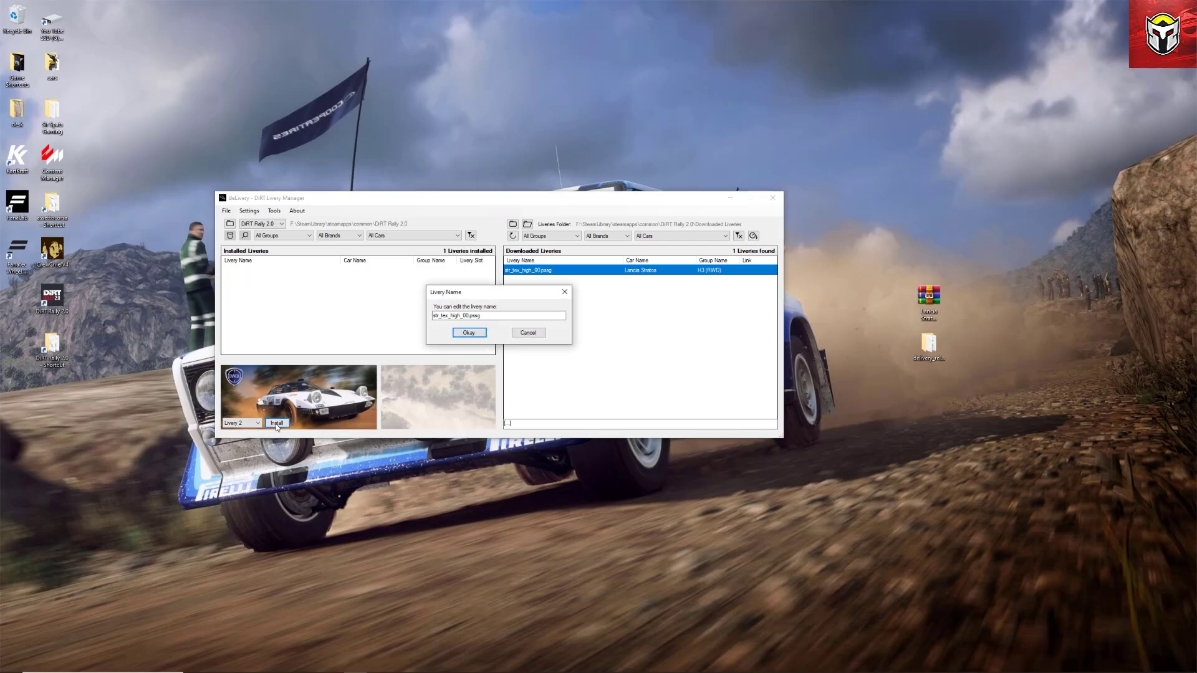
Keep the default name str_tex_high_00.pssg and finish installing the Stratos livery
{"action": "left_click", "coordinate": [481, 318]}
{"action": "left_click", "coordinate": [468, 332]}
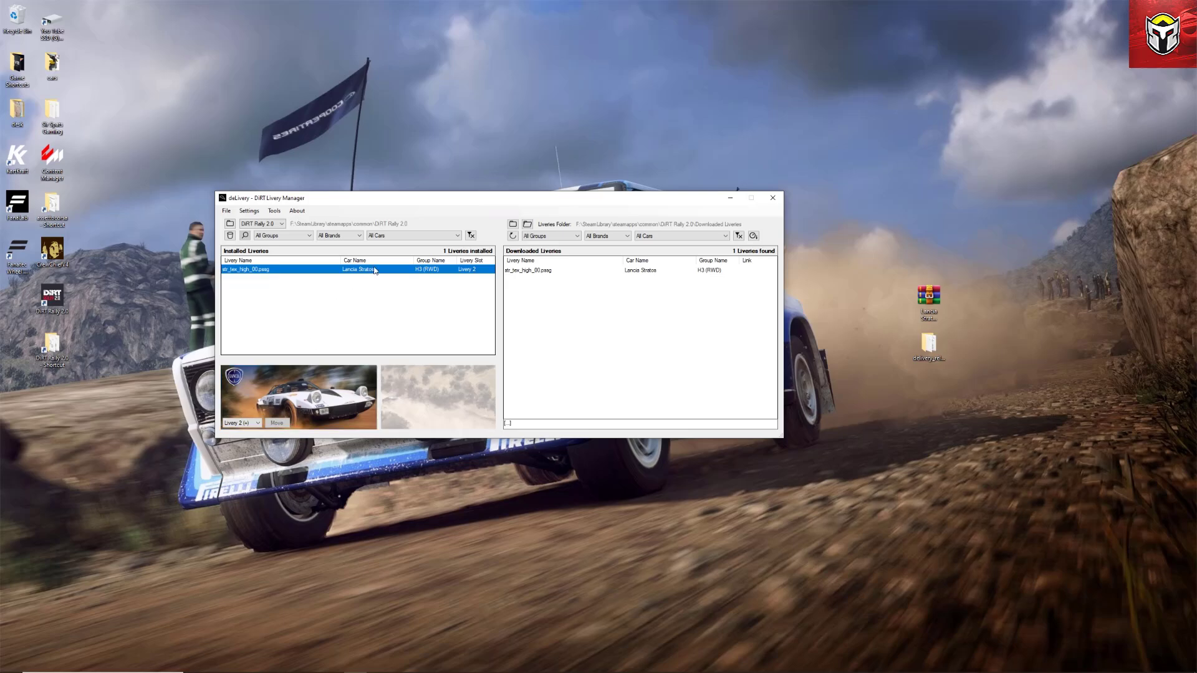
{"action": "left_click", "coordinate": [230, 237]}
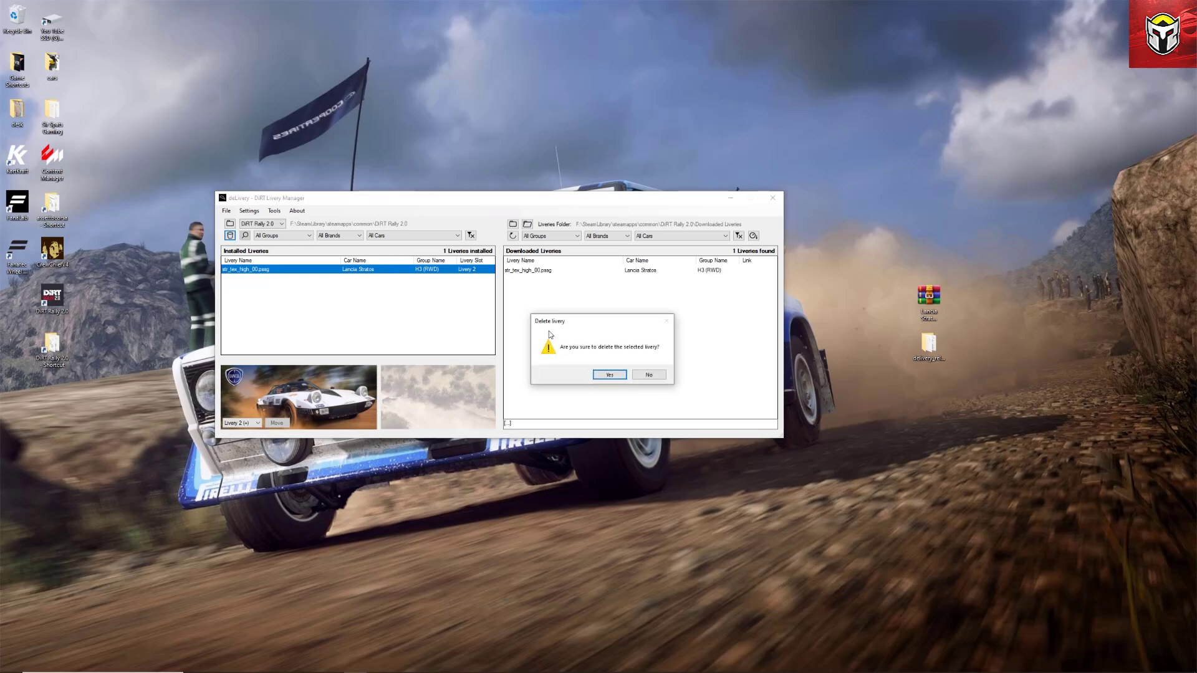
{"action": "left_click", "coordinate": [603, 375]}
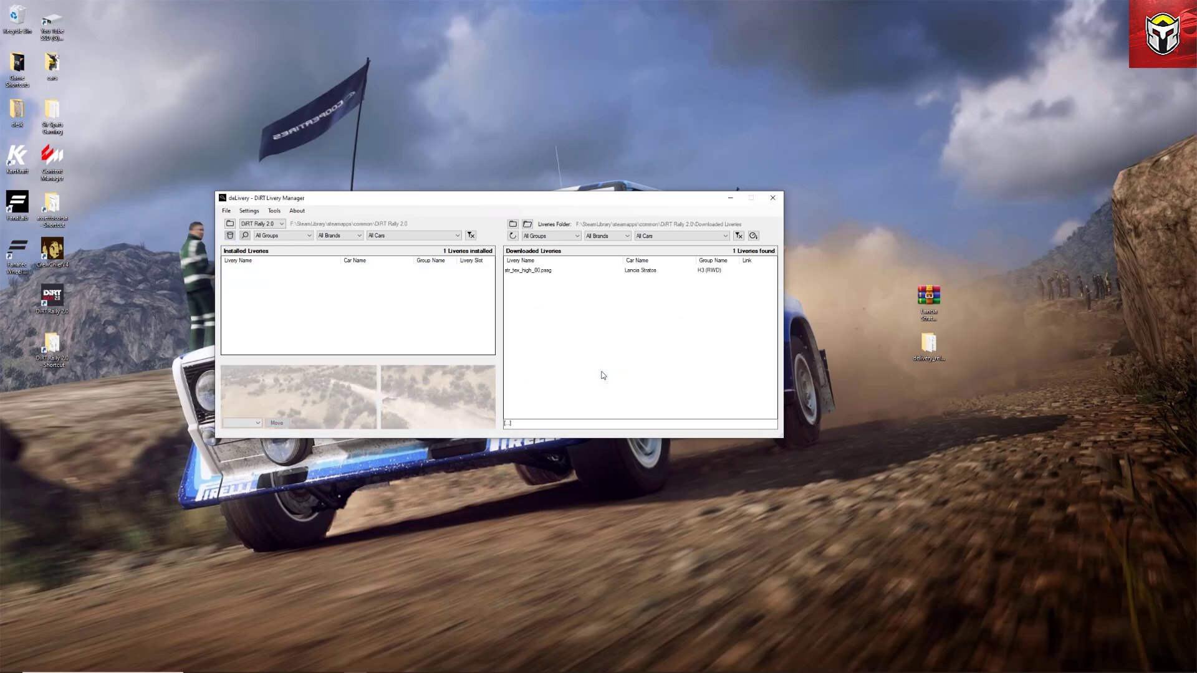
{"action": "left_click", "coordinate": [559, 271]}
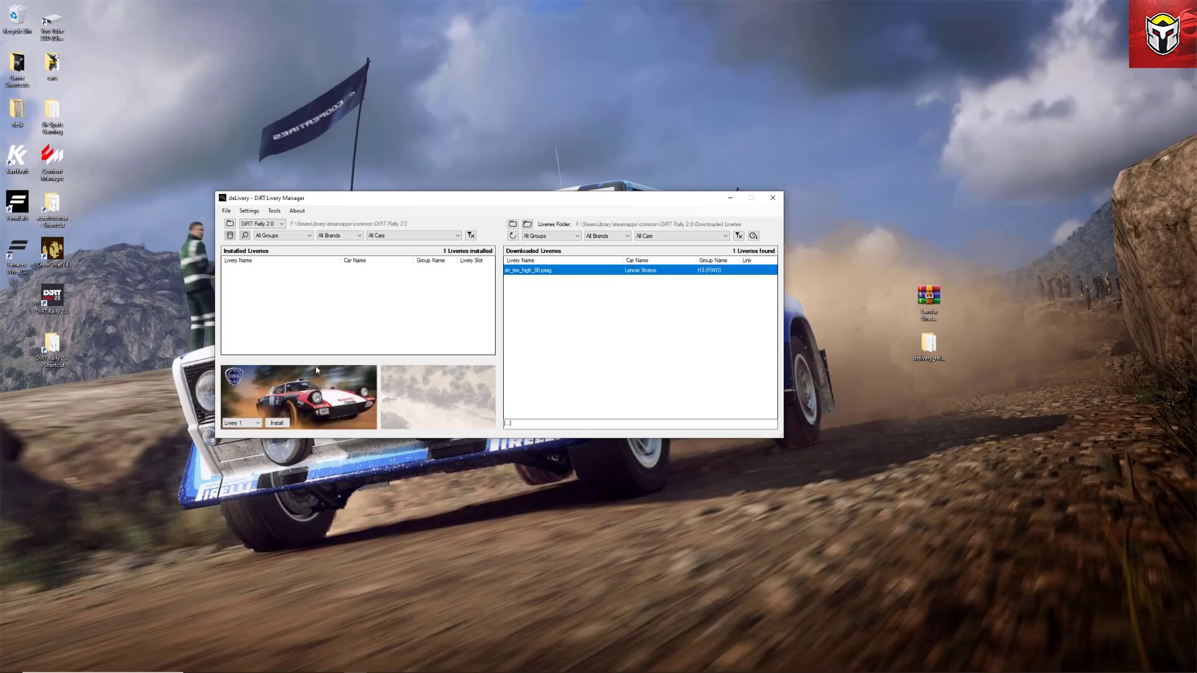
{"action": "left_click", "coordinate": [256, 423]}
{"action": "left_click", "coordinate": [253, 437]}
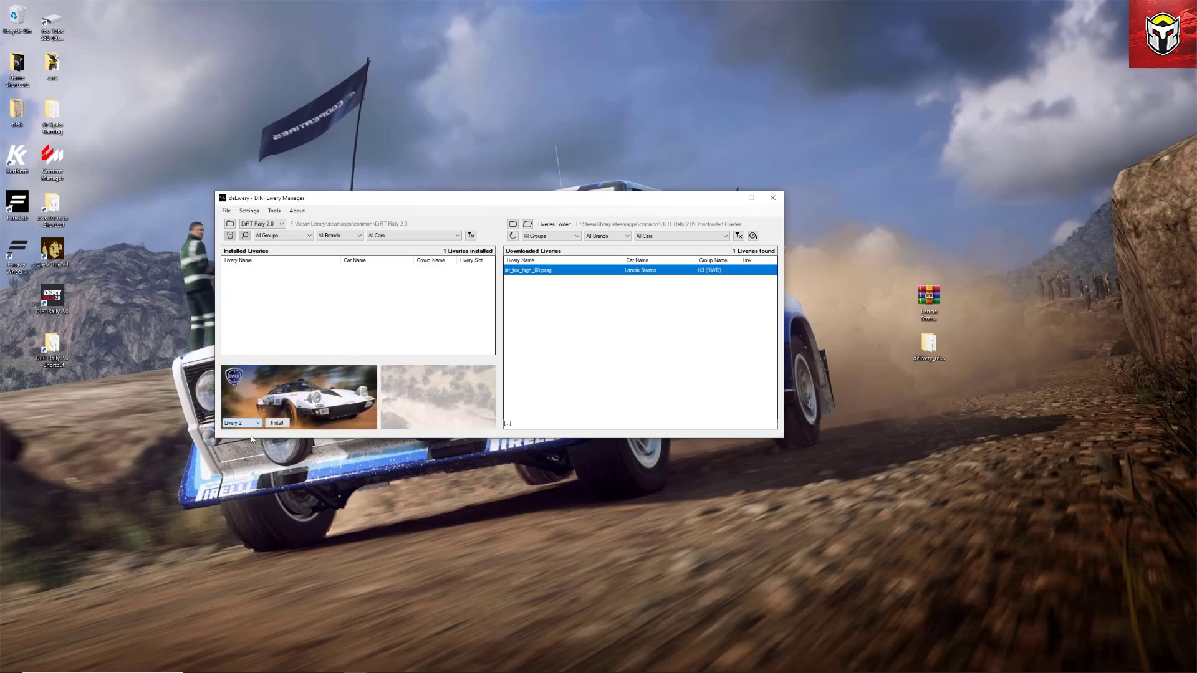
{"action": "left_click", "coordinate": [278, 424]}
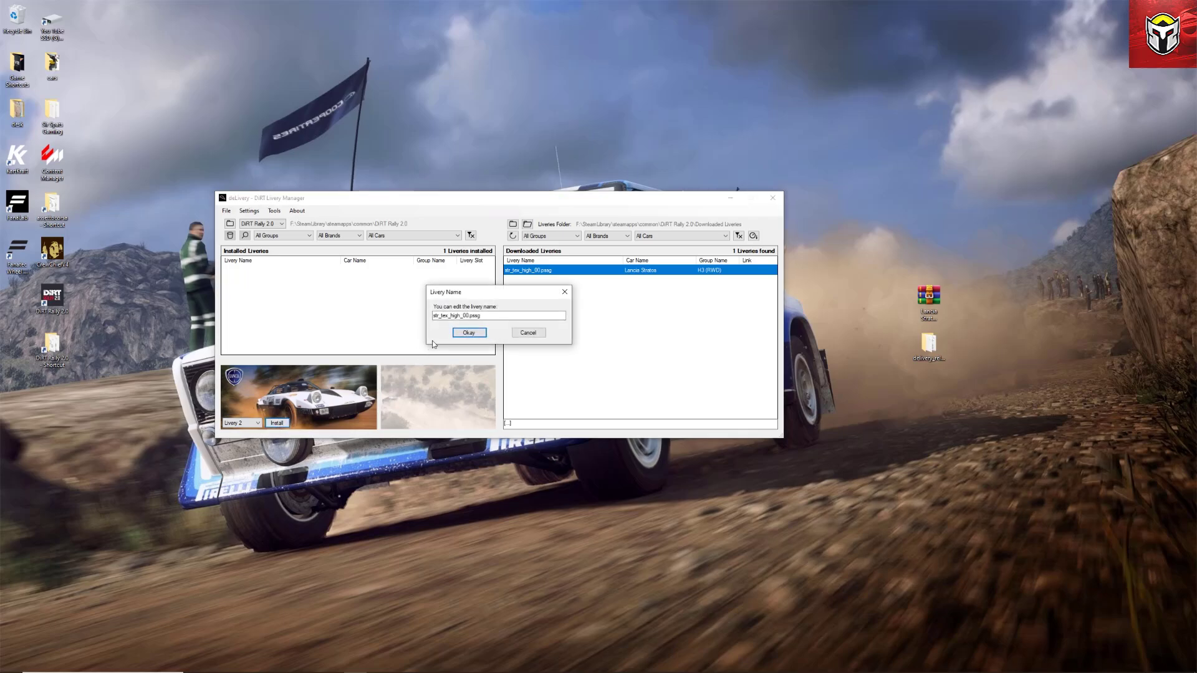
{"action": "left_click", "coordinate": [461, 332]}
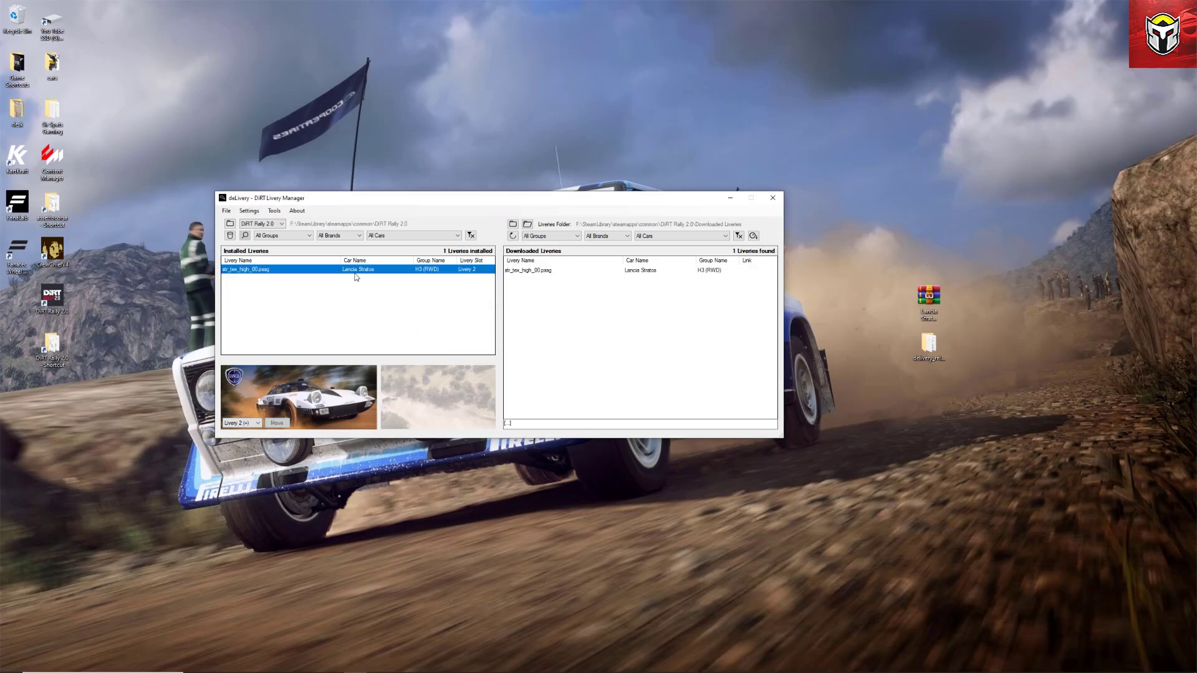
{"action": "left_click", "coordinate": [846, 382]}
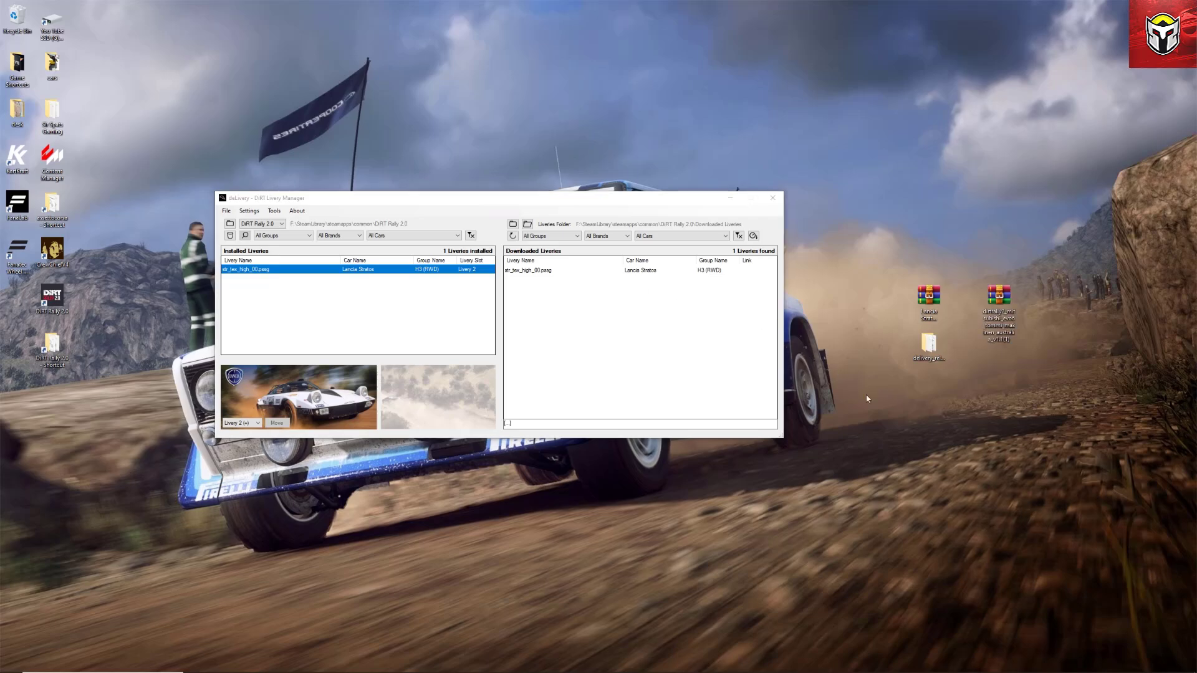
Extract the Mitsubishi Evo 6 Tommi Makinen Australia ZIP to a desktop folder and move it upper right
{"action": "double_click", "coordinate": [999, 300]}
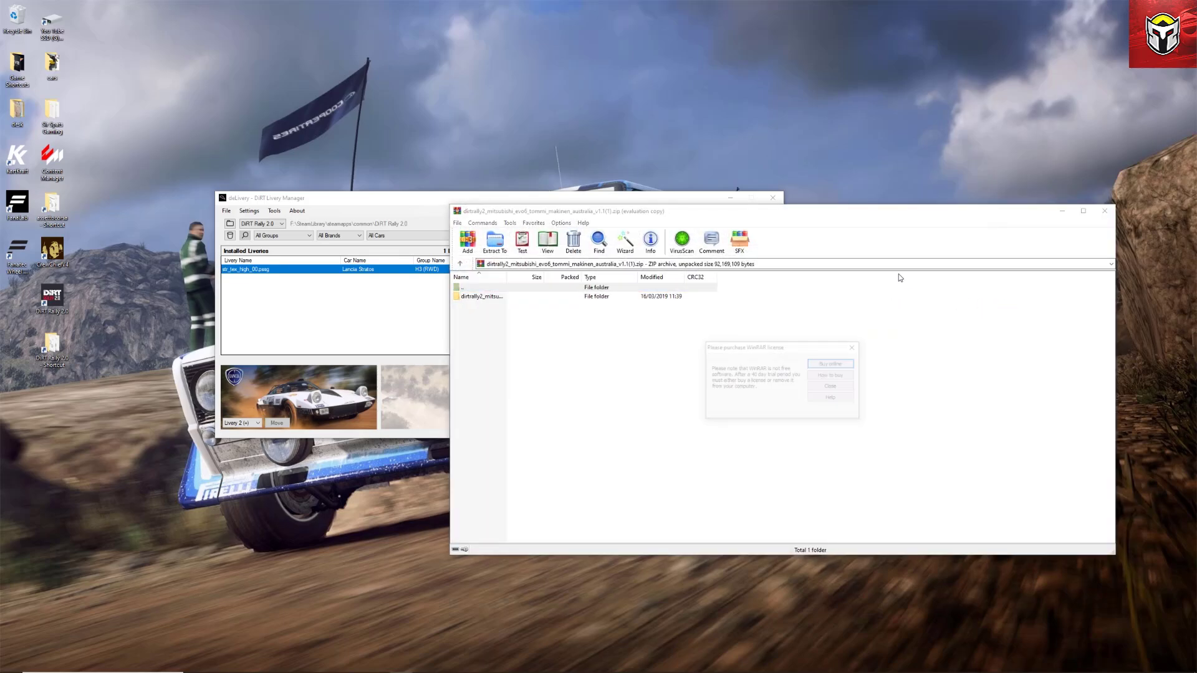
{"action": "left_click", "coordinate": [859, 345]}
{"action": "left_click", "coordinate": [494, 241]}
{"action": "left_click", "coordinate": [809, 481]}
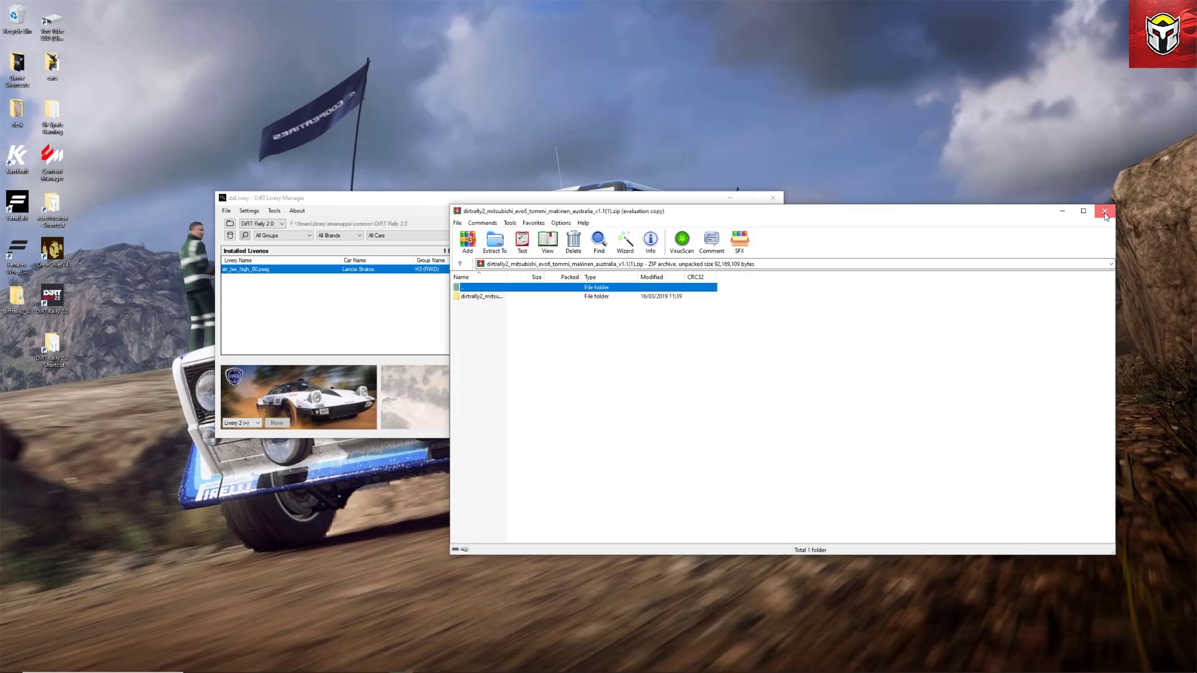
{"action": "left_click", "coordinate": [1105, 211]}
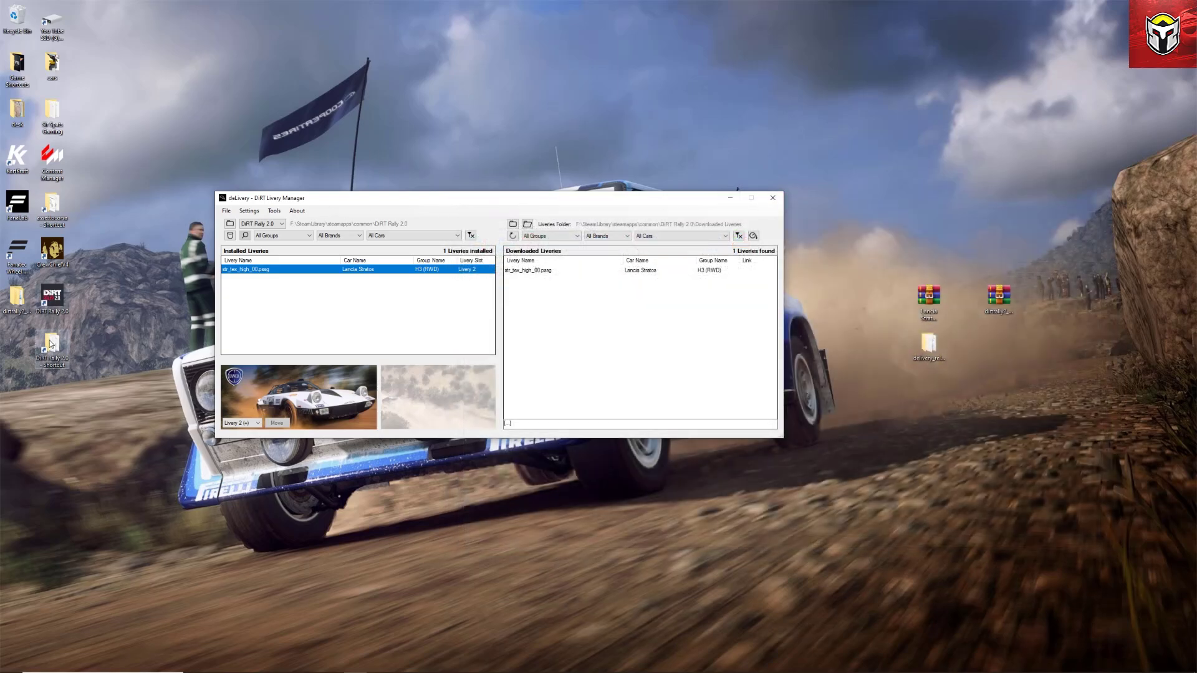
{"action": "left_click", "coordinate": [18, 301]}
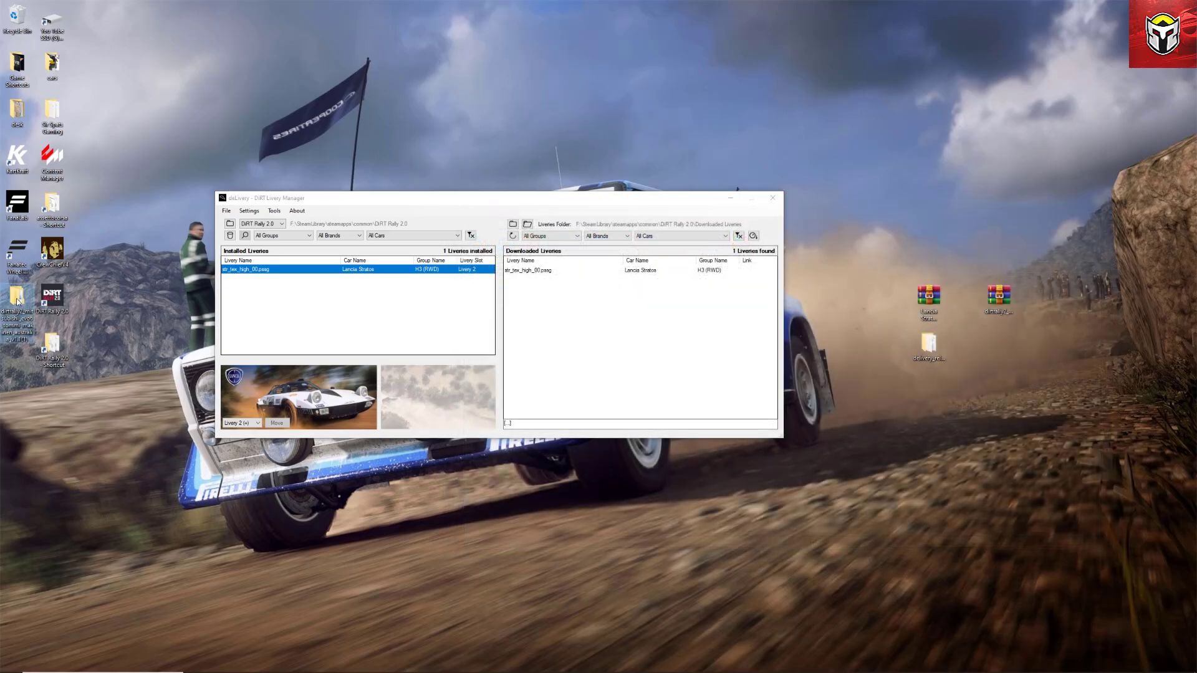
{"action": "left_click_drag", "start_coordinate": [15, 299], "coordinate": [995, 222]}
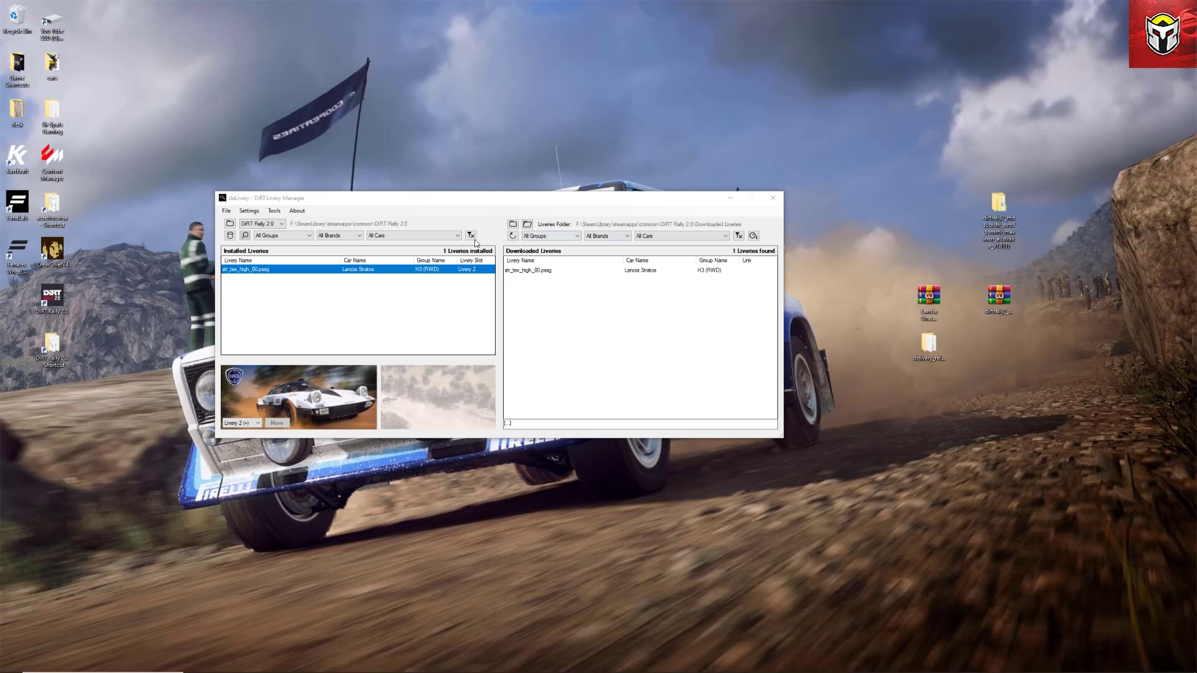
Move the Mitsubishi livery folder from the desktop into DiRT Rally 2.0 > Downloaded Liveries
{"action": "double_click", "coordinate": [52, 346]}
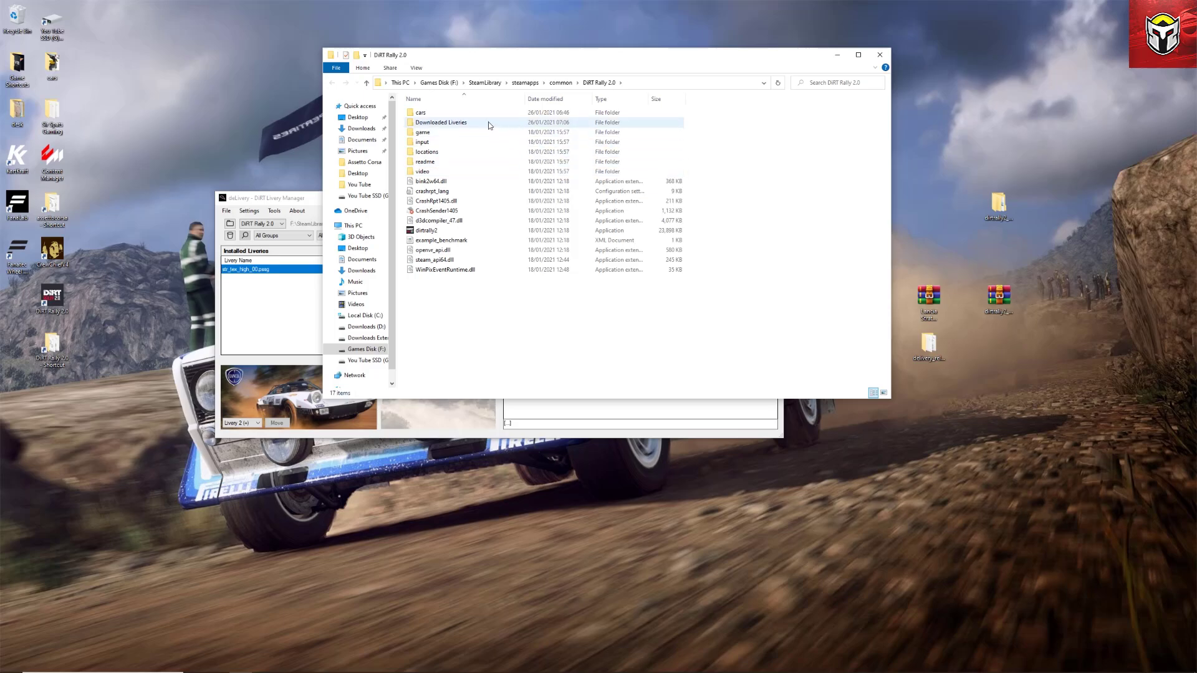
{"action": "double_click", "coordinate": [441, 123]}
{"action": "left_click", "coordinate": [995, 212]}
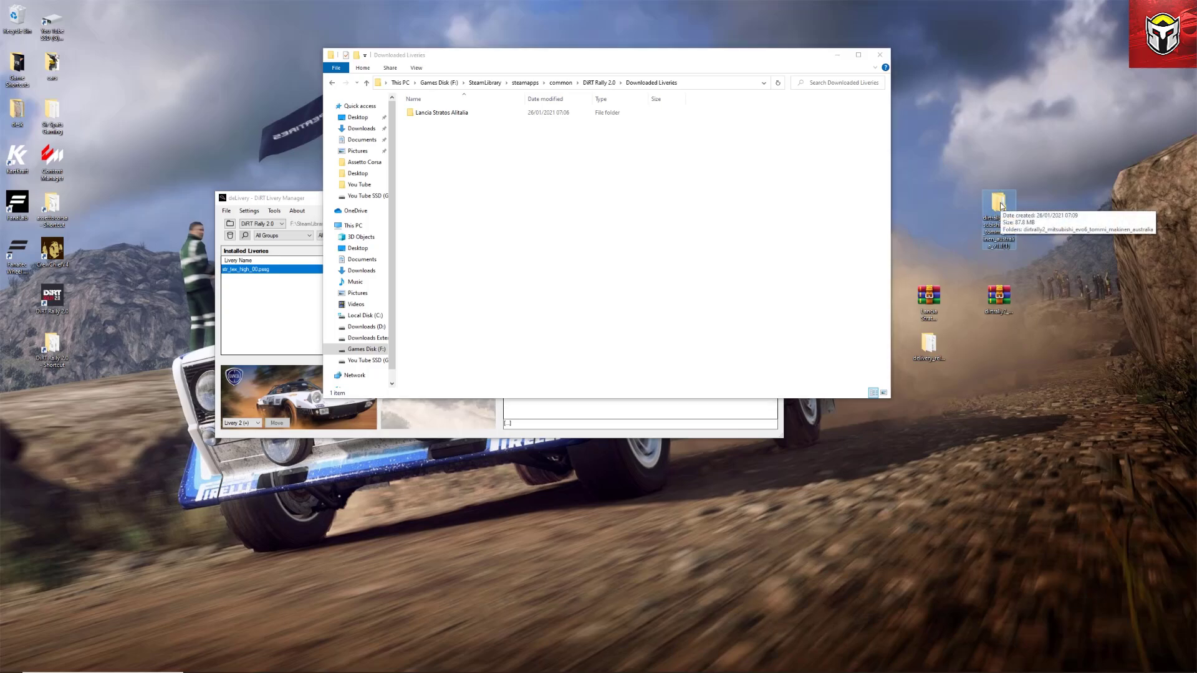
{"action": "left_click_drag", "start_coordinate": [1000, 206], "coordinate": [541, 190]}
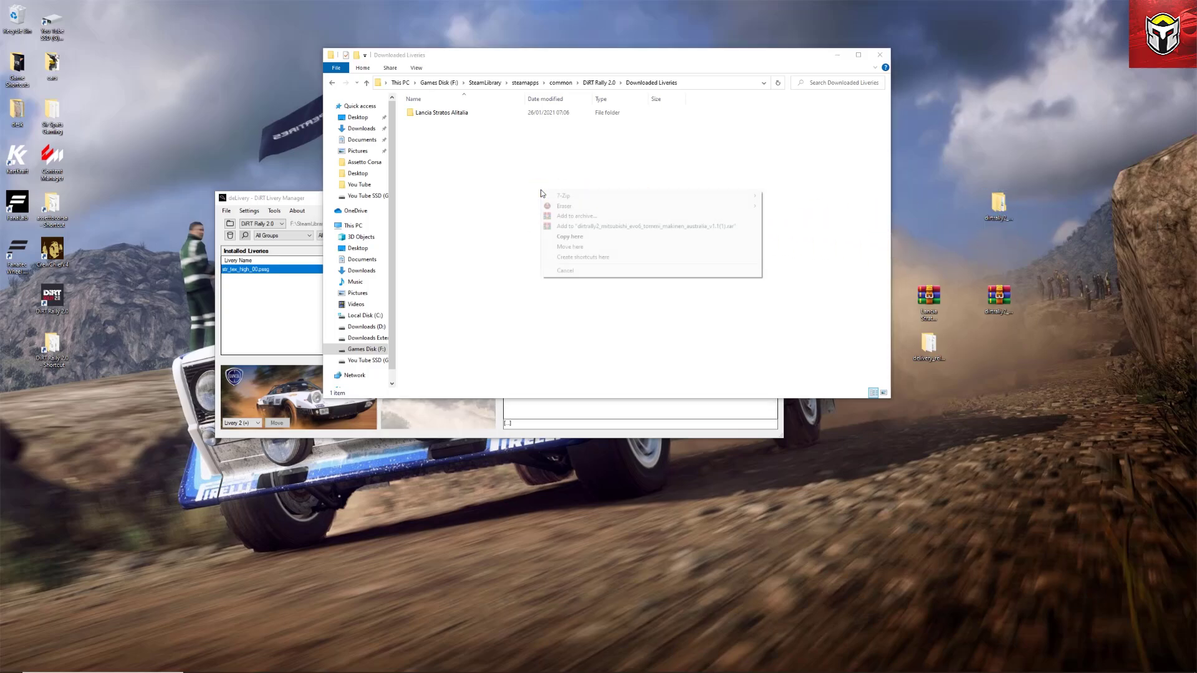
{"action": "left_click", "coordinate": [579, 247]}
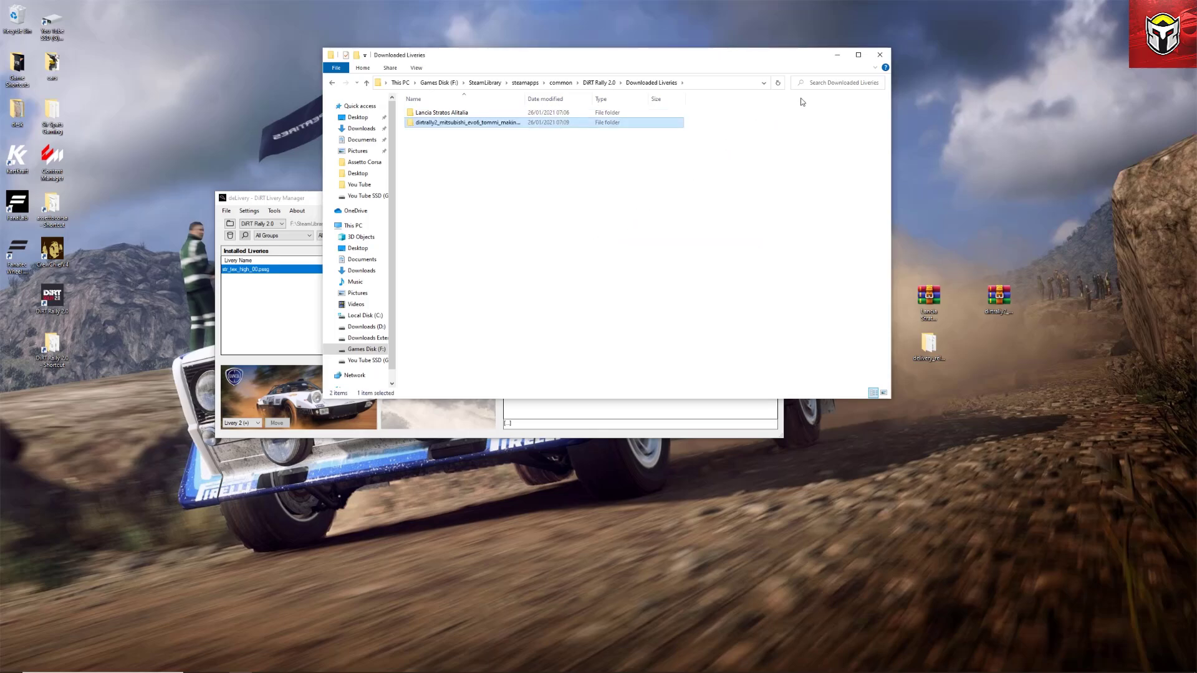
{"action": "left_click", "coordinate": [881, 55]}
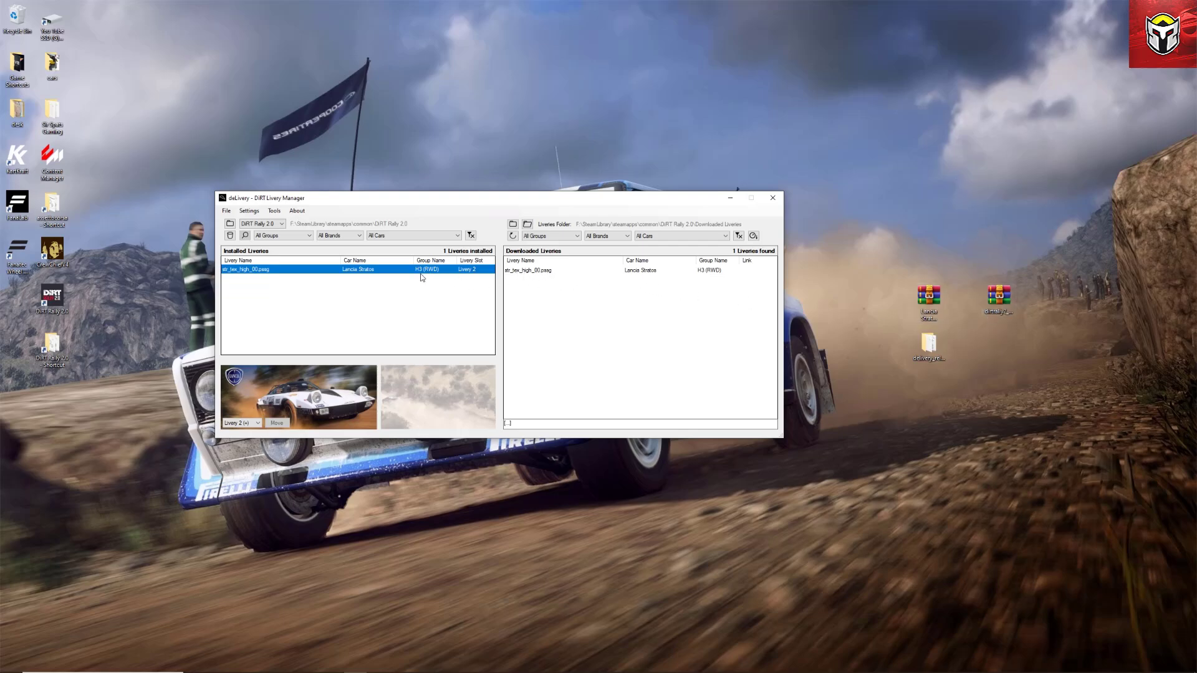
Reload source liveries to list the Mitsubishi Lancer Evolution VI and target slot Livery 1
{"action": "left_click", "coordinate": [513, 235]}
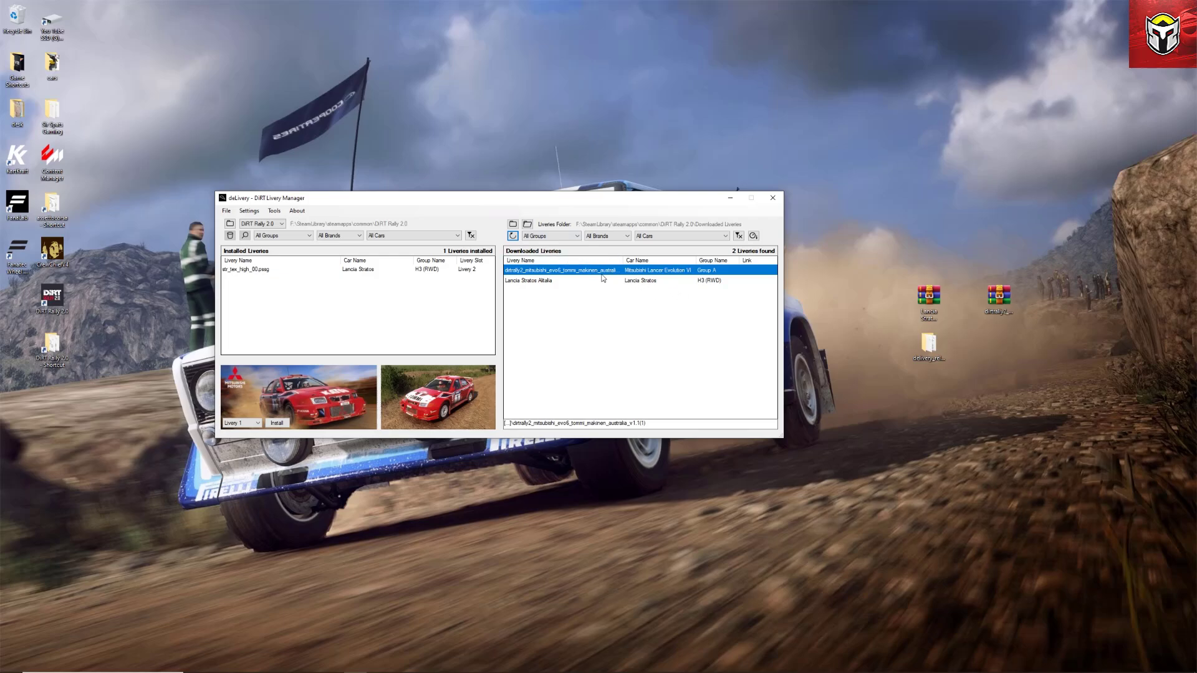
{"action": "left_click", "coordinate": [258, 424]}
{"action": "left_click", "coordinate": [245, 437]}
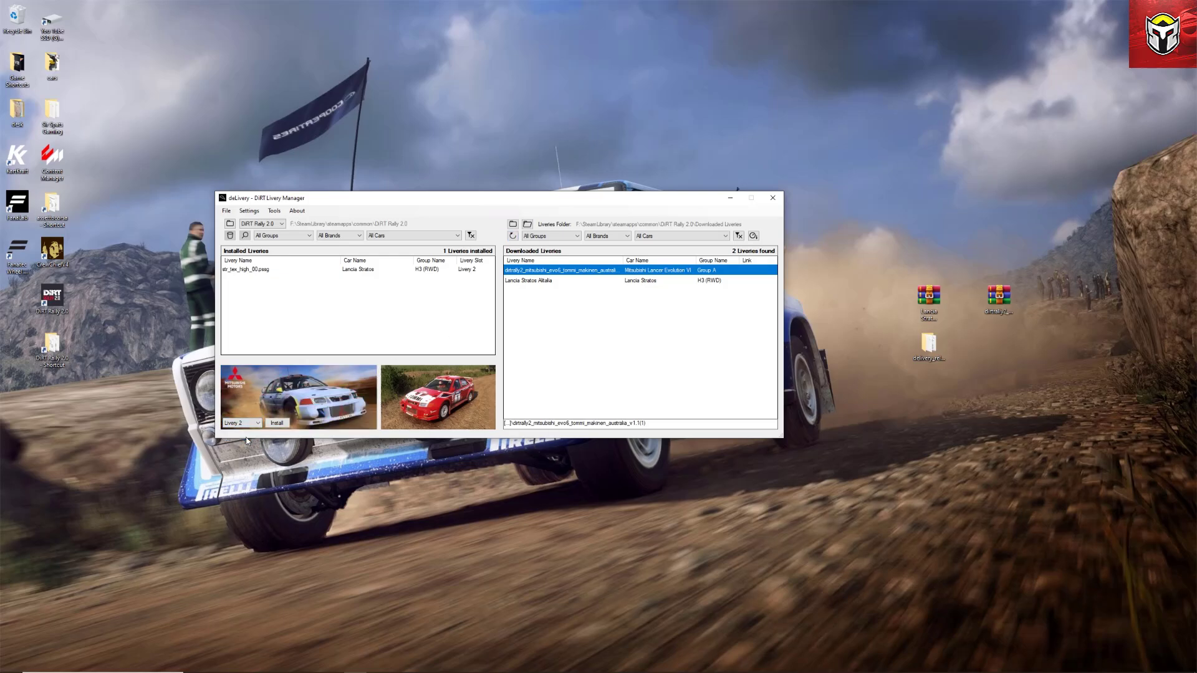
{"action": "left_click", "coordinate": [255, 425]}
{"action": "left_click", "coordinate": [251, 432]}
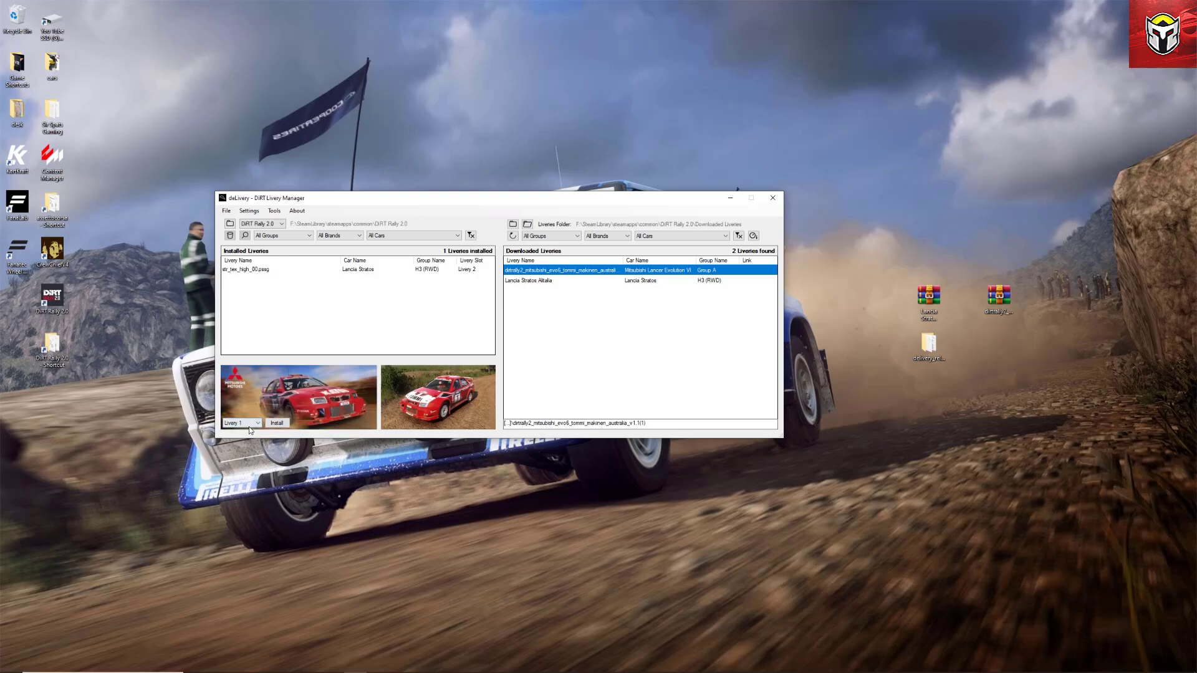
{"action": "mouse_move", "coordinate": [427, 405]}
Install the Mitsubishi livery into Livery 1 with its default name and preview both installed liveries
{"action": "left_click", "coordinate": [279, 423]}
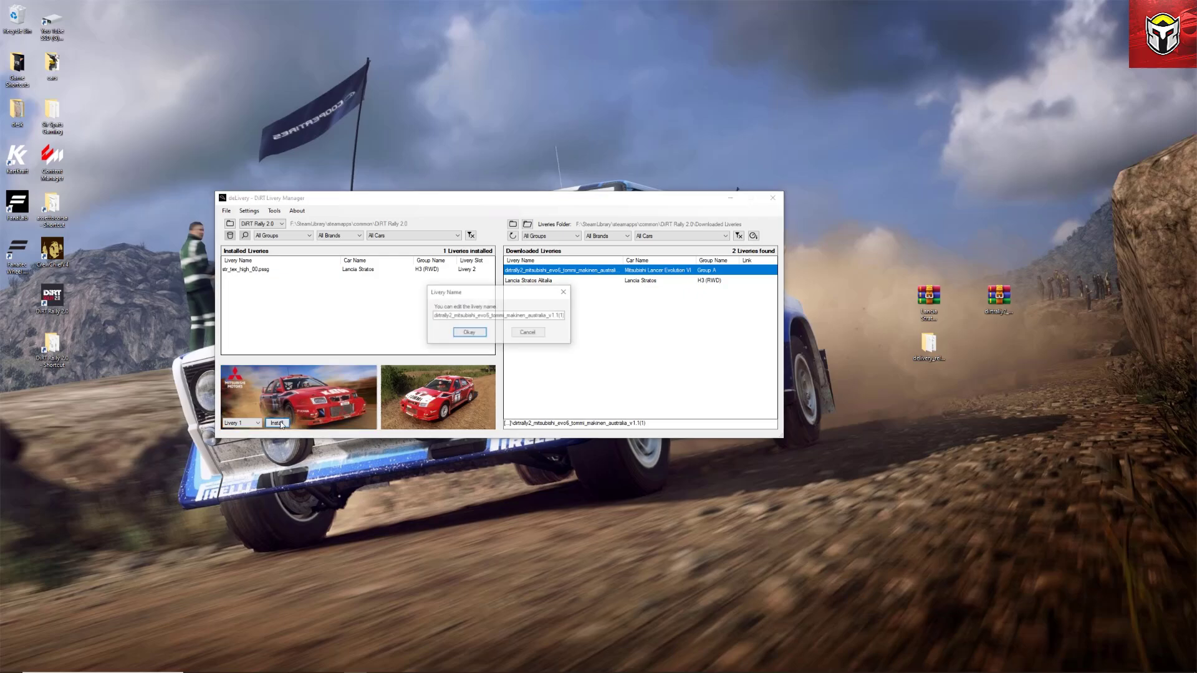
{"action": "left_click", "coordinate": [462, 334]}
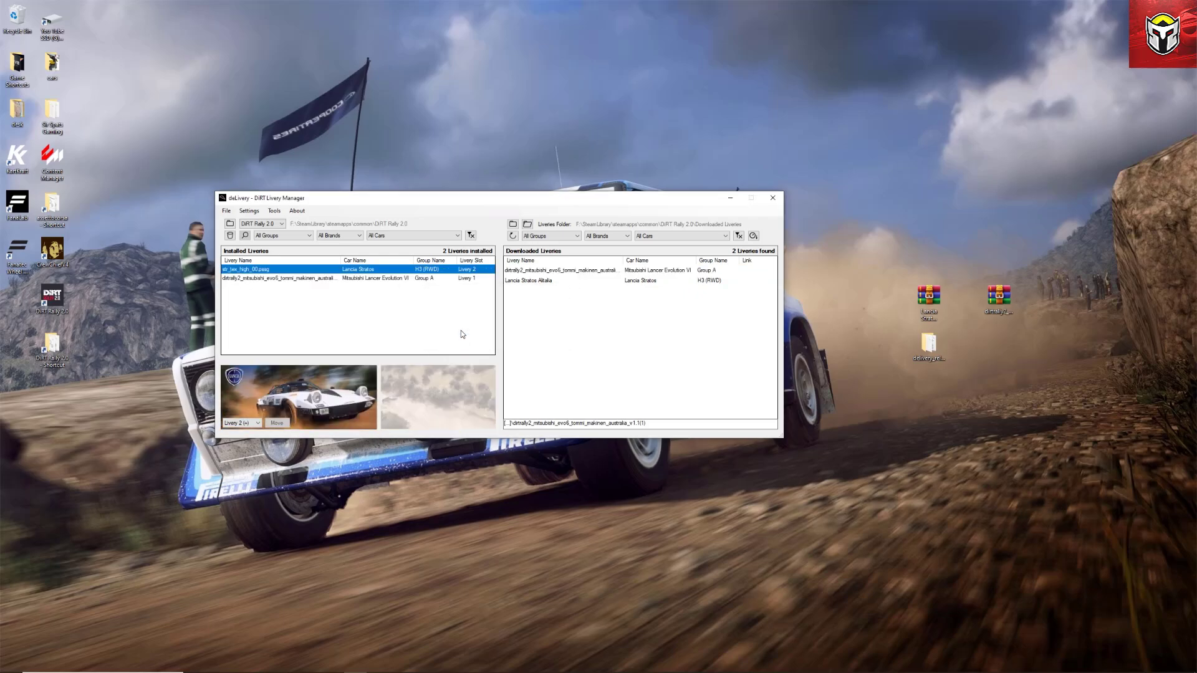
{"action": "left_click", "coordinate": [320, 279]}
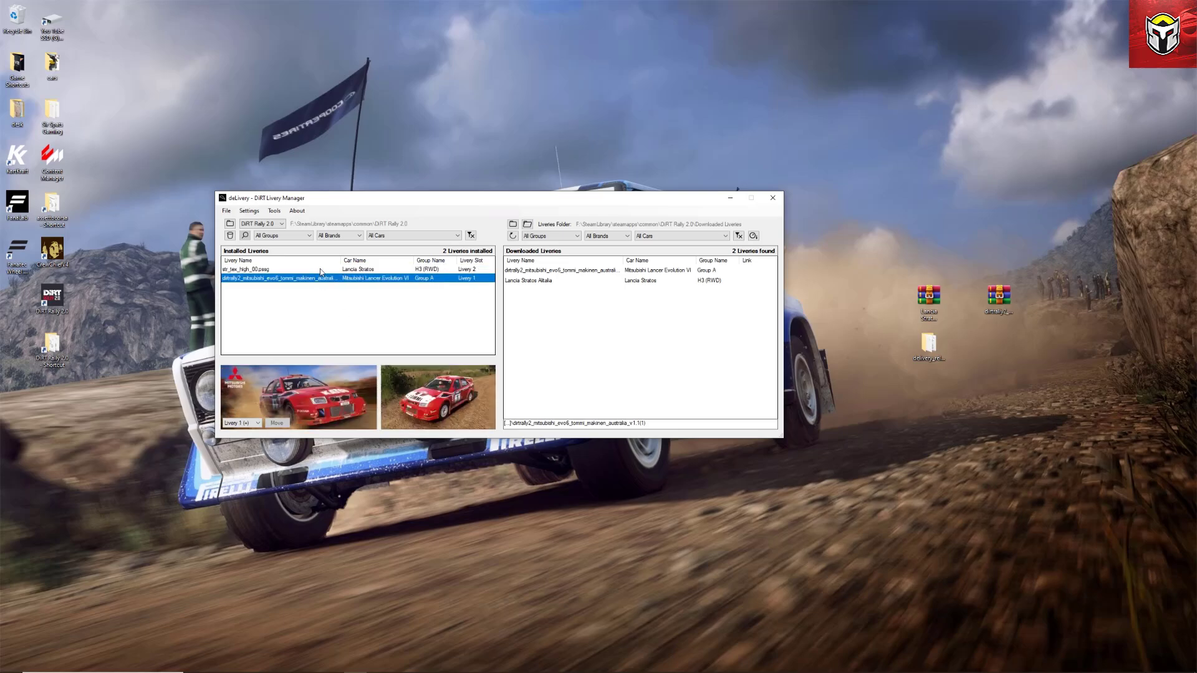
{"action": "left_click", "coordinate": [321, 270]}
{"action": "left_click", "coordinate": [320, 279]}
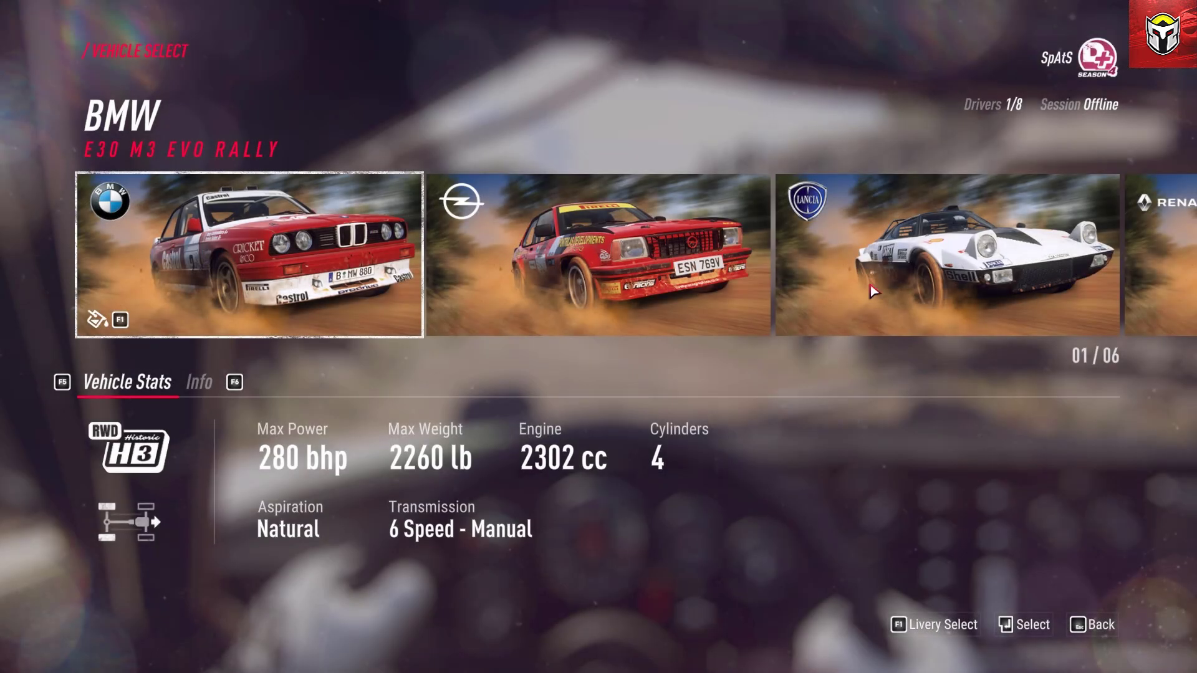
Pick the Lancia Stratos and browse its liveries in Livery Select
{"action": "left_click", "coordinate": [907, 274]}
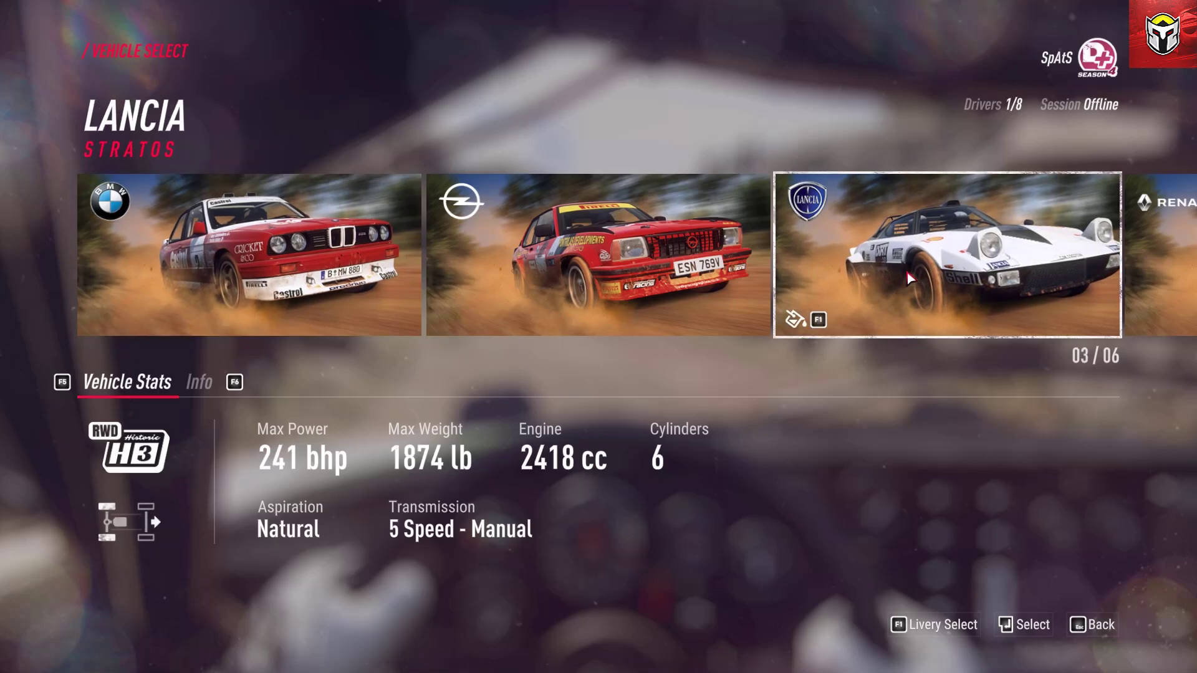
{"action": "key", "text": "F1"}
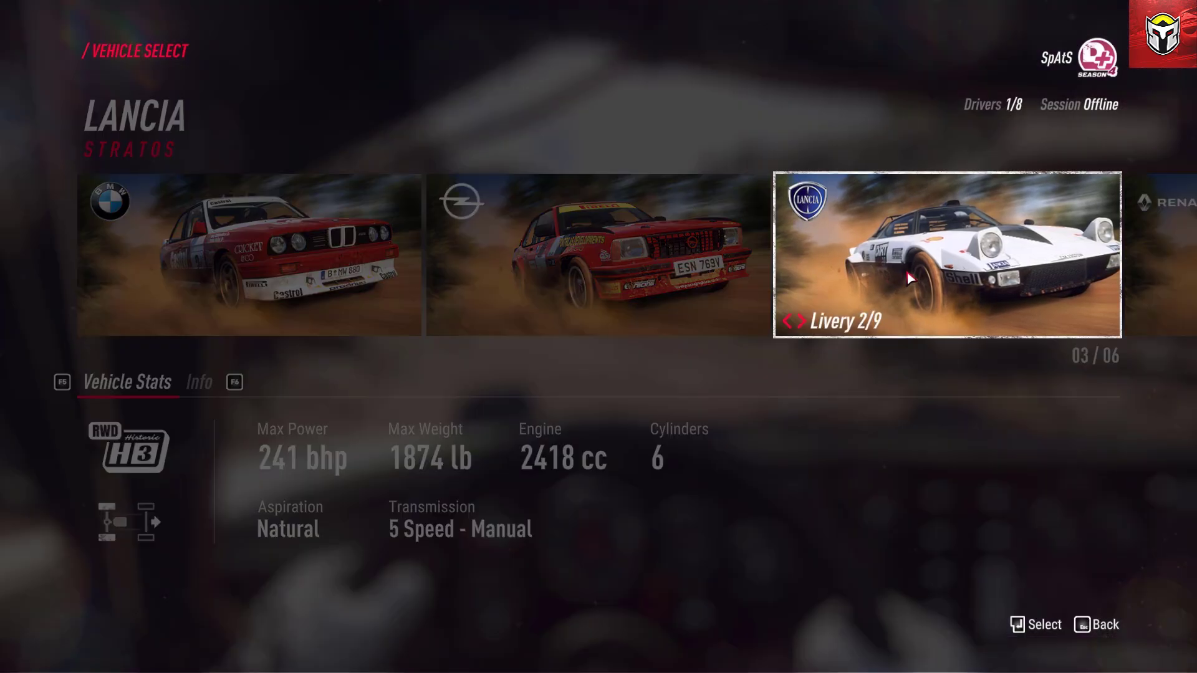
{"action": "left_click", "coordinate": [789, 329]}
{"action": "left_click", "coordinate": [803, 321]}
{"action": "left_click", "coordinate": [802, 322]}
{"action": "left_click", "coordinate": [802, 322]}
{"action": "left_click", "coordinate": [803, 321]}
{"action": "left_click", "coordinate": [803, 322]}
{"action": "left_click", "coordinate": [803, 322]}
{"action": "left_click", "coordinate": [802, 322]}
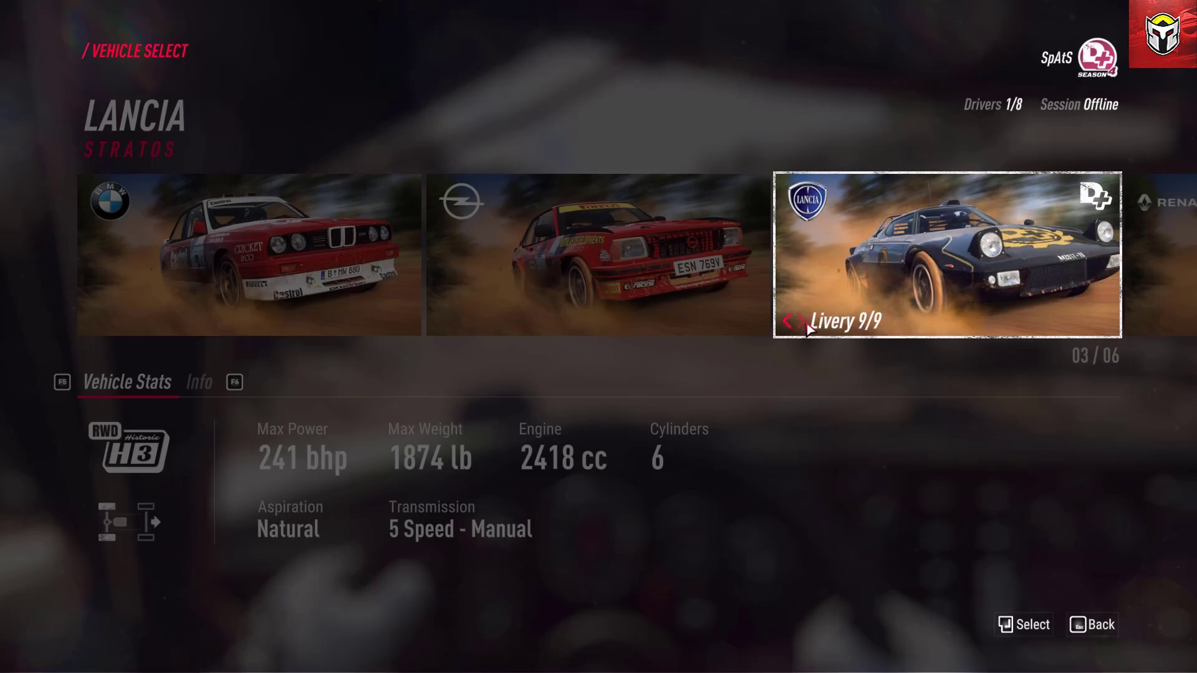
Settle on Stratos livery 2 of 9 and confirm the car
{"action": "left_click", "coordinate": [789, 329]}
{"action": "left_click", "coordinate": [789, 329]}
{"action": "left_click", "coordinate": [789, 330]}
{"action": "left_click", "coordinate": [789, 329]}
{"action": "left_click", "coordinate": [789, 329]}
{"action": "left_click", "coordinate": [788, 329]}
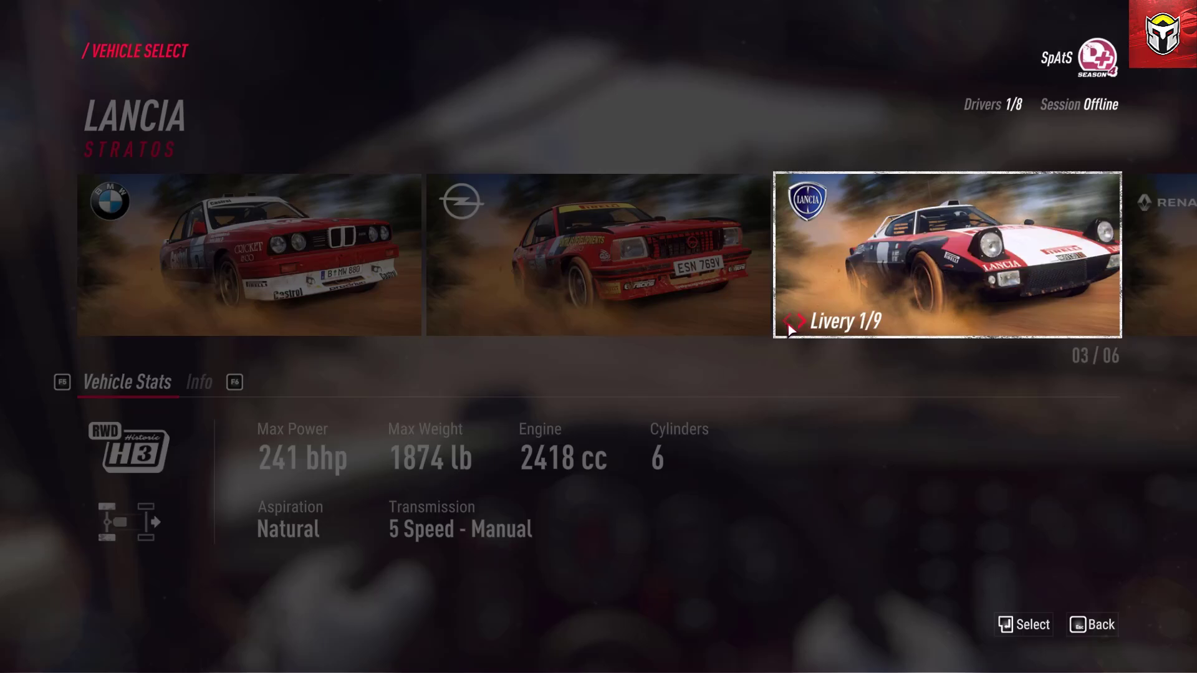
{"action": "left_click", "coordinate": [803, 324]}
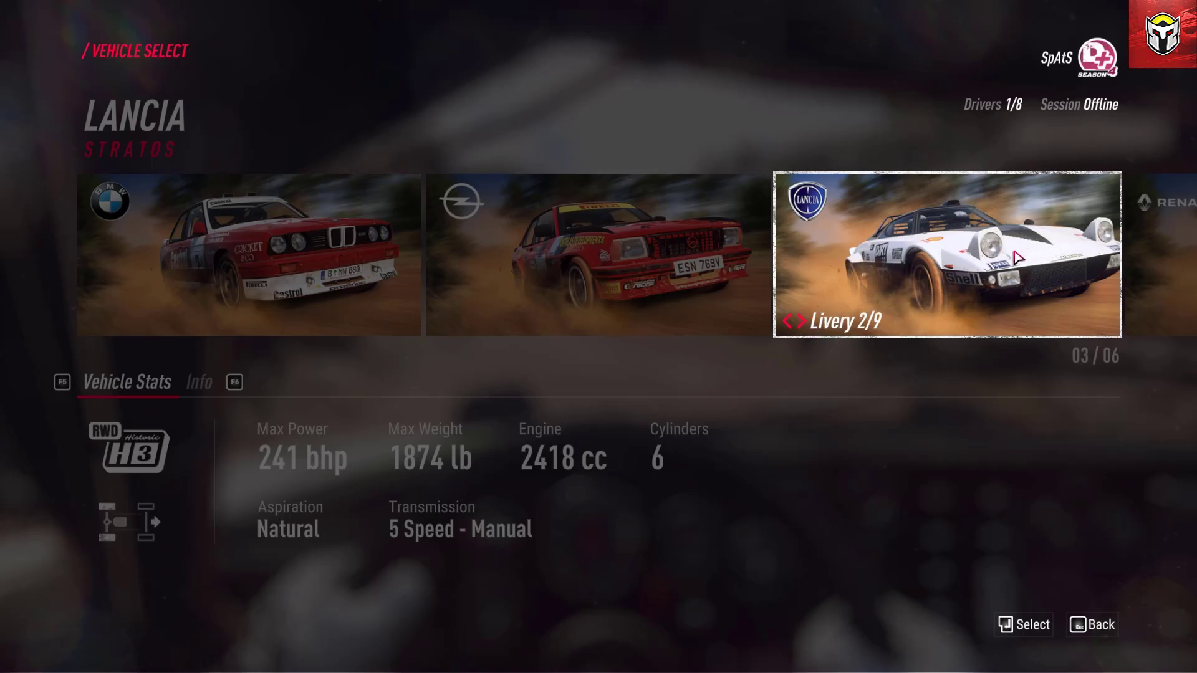
{"action": "left_click", "coordinate": [1026, 625]}
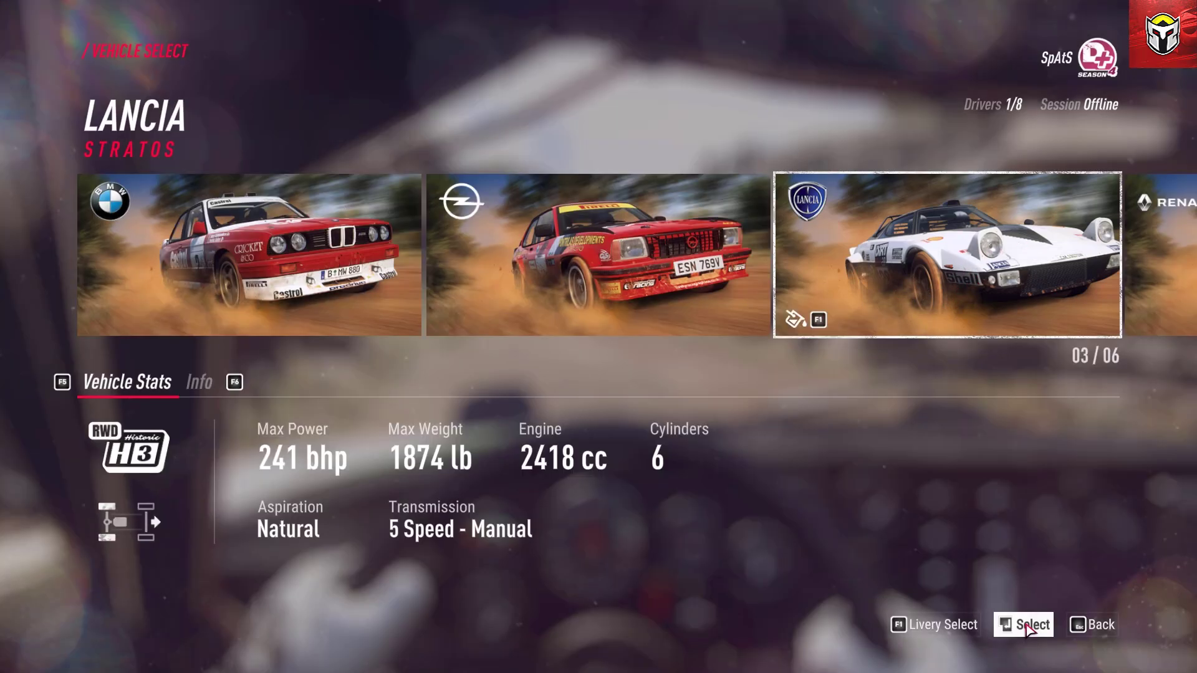
{"action": "left_click", "coordinate": [1027, 631]}
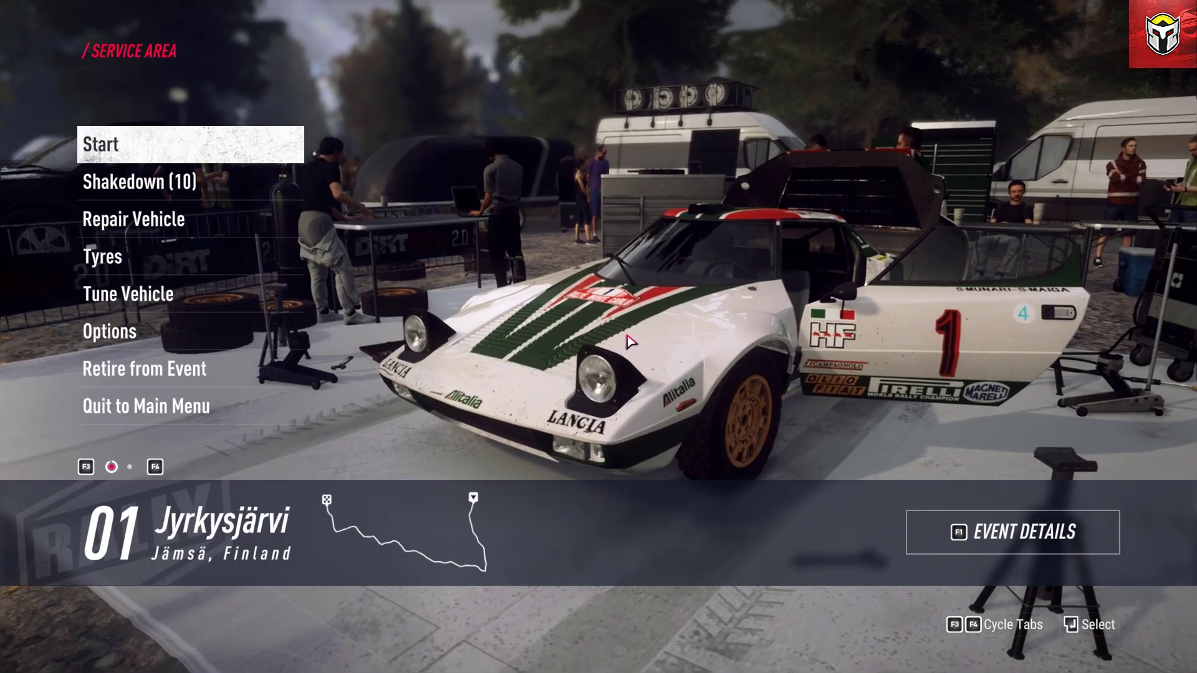
Show the stage start time and weather, then start the stage in the Lancia Stratos
{"action": "key", "text": "F4"}
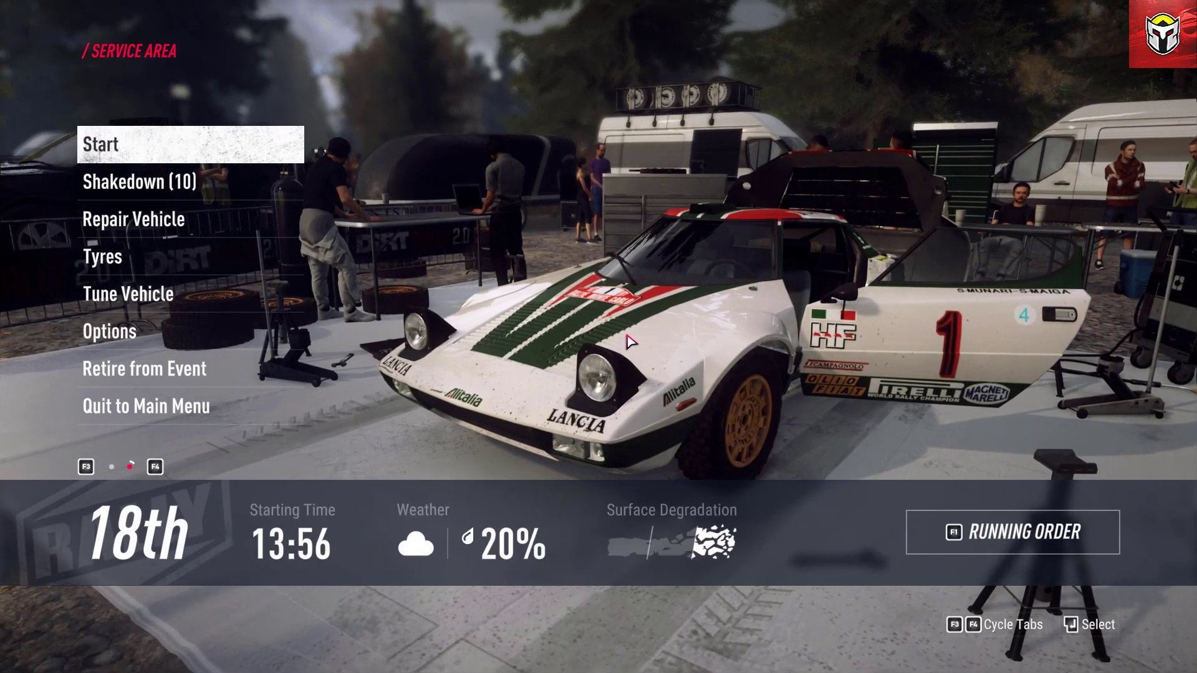
{"action": "left_click", "coordinate": [206, 157]}
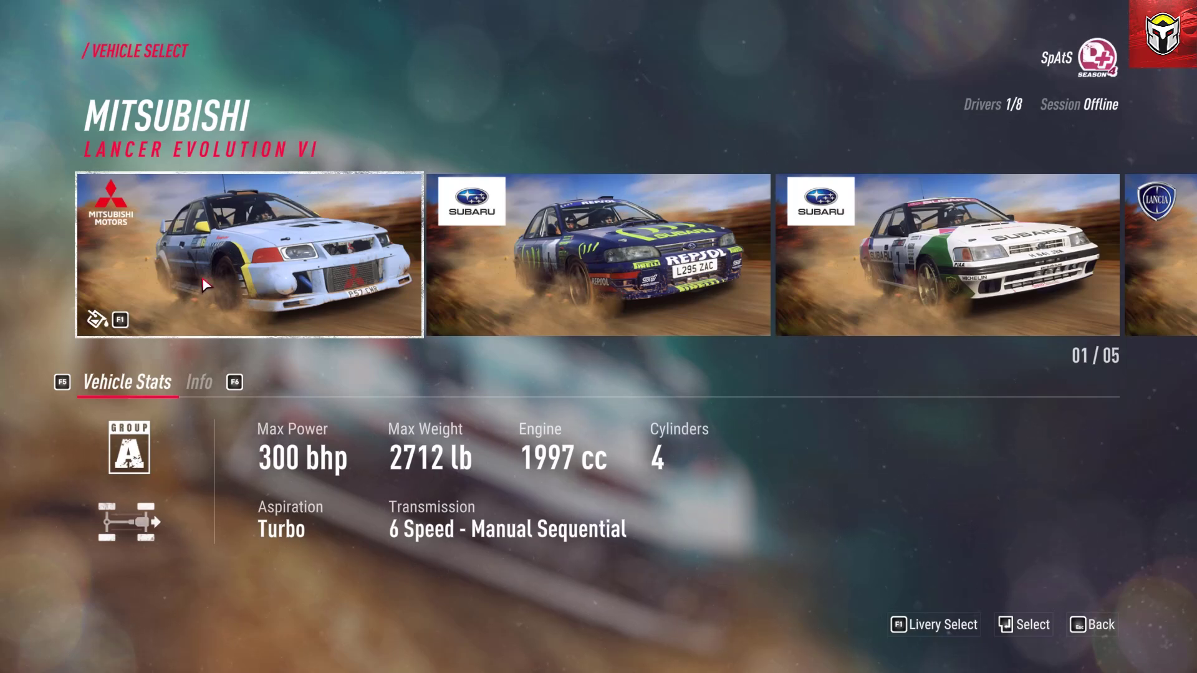
Open Livery Select and browse forward through the Mitsubishi Lancer Evolution VI liveries
{"action": "key", "text": "F1"}
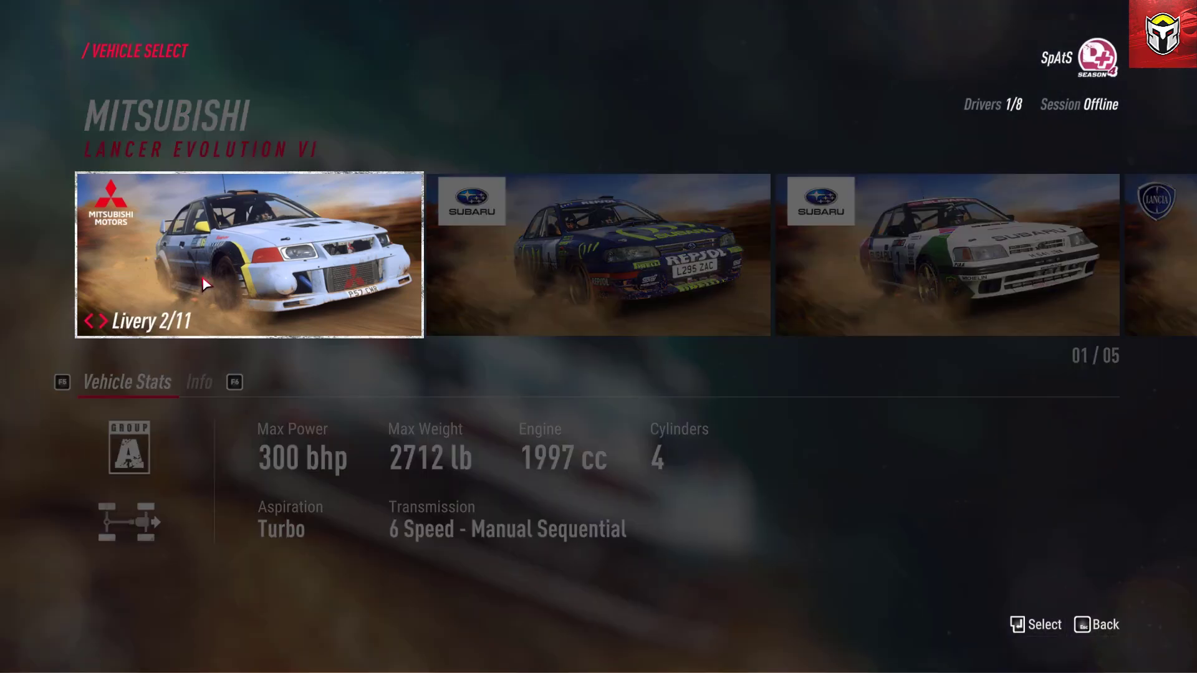
{"action": "left_click", "coordinate": [89, 328]}
{"action": "left_click", "coordinate": [104, 329]}
{"action": "left_click", "coordinate": [104, 329]}
{"action": "left_click", "coordinate": [105, 329]}
{"action": "left_click", "coordinate": [105, 329]}
{"action": "left_click", "coordinate": [105, 330]}
{"action": "left_click", "coordinate": [105, 329]}
{"action": "left_click", "coordinate": [105, 329]}
{"action": "left_click", "coordinate": [105, 329]}
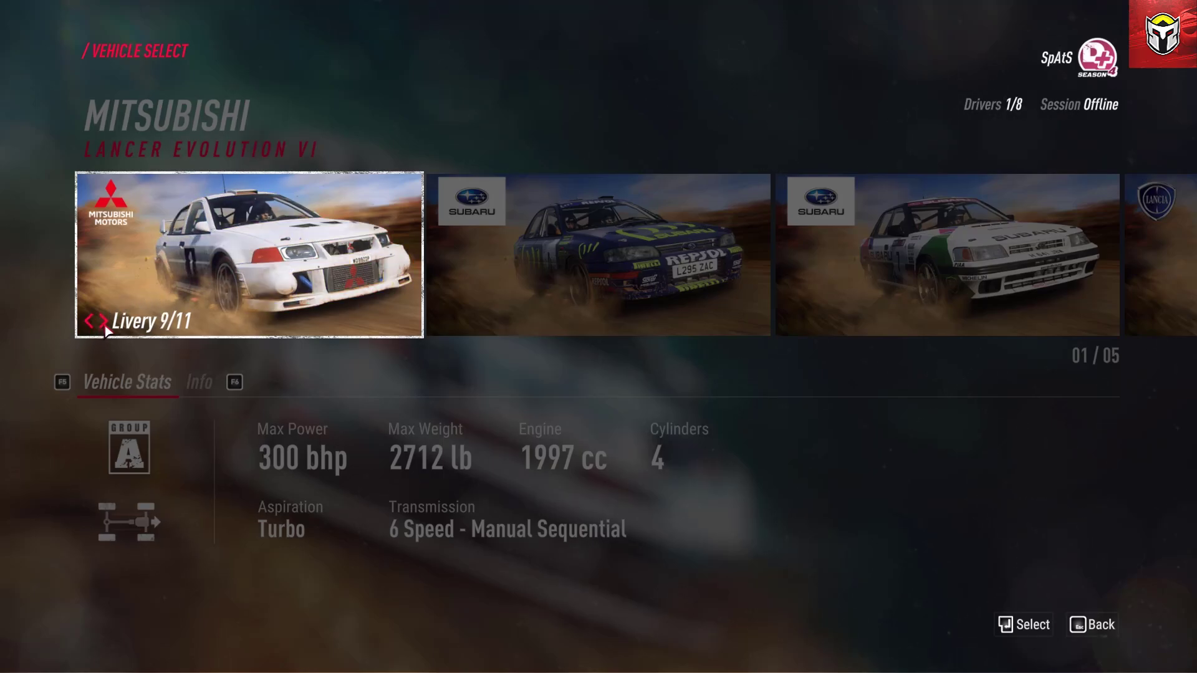
{"action": "left_click", "coordinate": [104, 329]}
{"action": "left_click", "coordinate": [105, 329]}
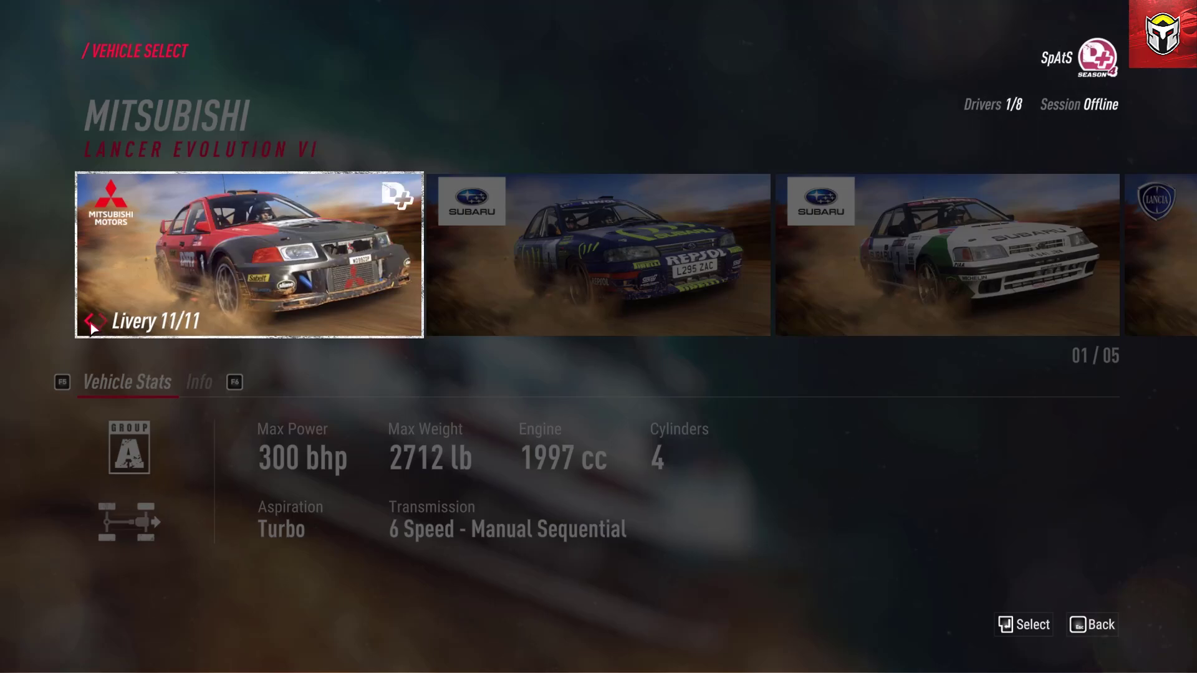
Step back to the red Livery 1/11, keep it, and select the Mitsubishi
{"action": "left_click", "coordinate": [90, 328]}
{"action": "left_click", "coordinate": [90, 328]}
{"action": "left_click", "coordinate": [91, 328]}
{"action": "left_click", "coordinate": [91, 328]}
{"action": "left_click", "coordinate": [91, 328]}
{"action": "left_click", "coordinate": [90, 328]}
{"action": "left_click", "coordinate": [90, 328]}
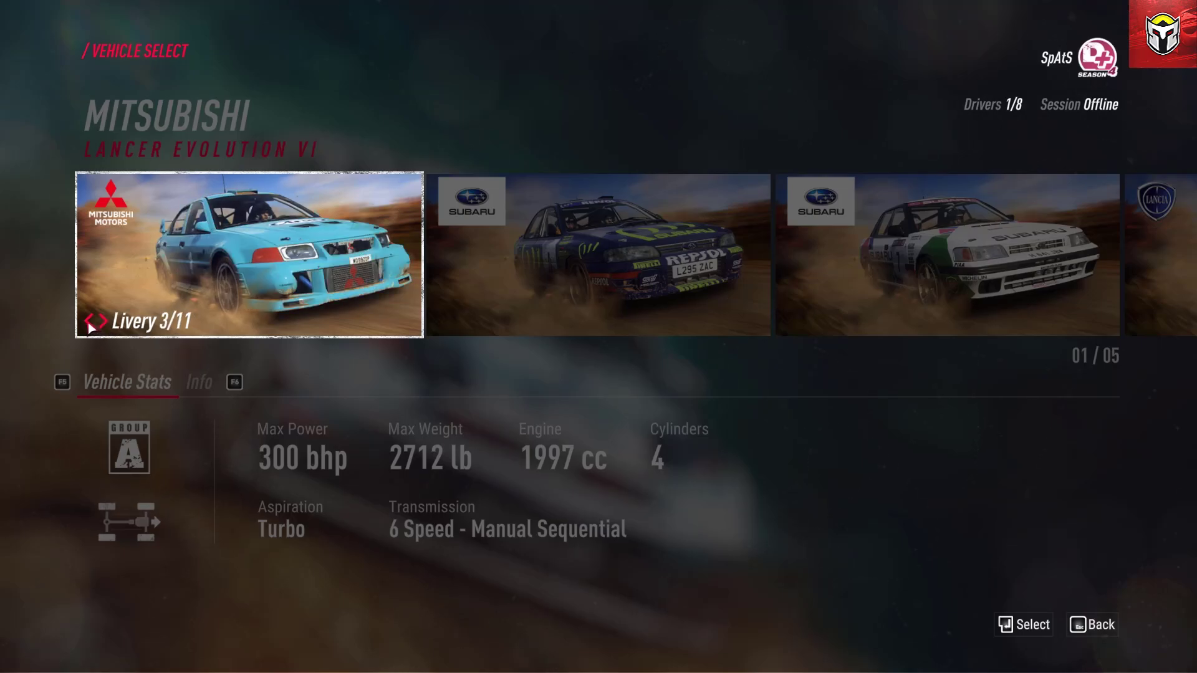
{"action": "left_click", "coordinate": [90, 328]}
{"action": "left_click", "coordinate": [90, 328]}
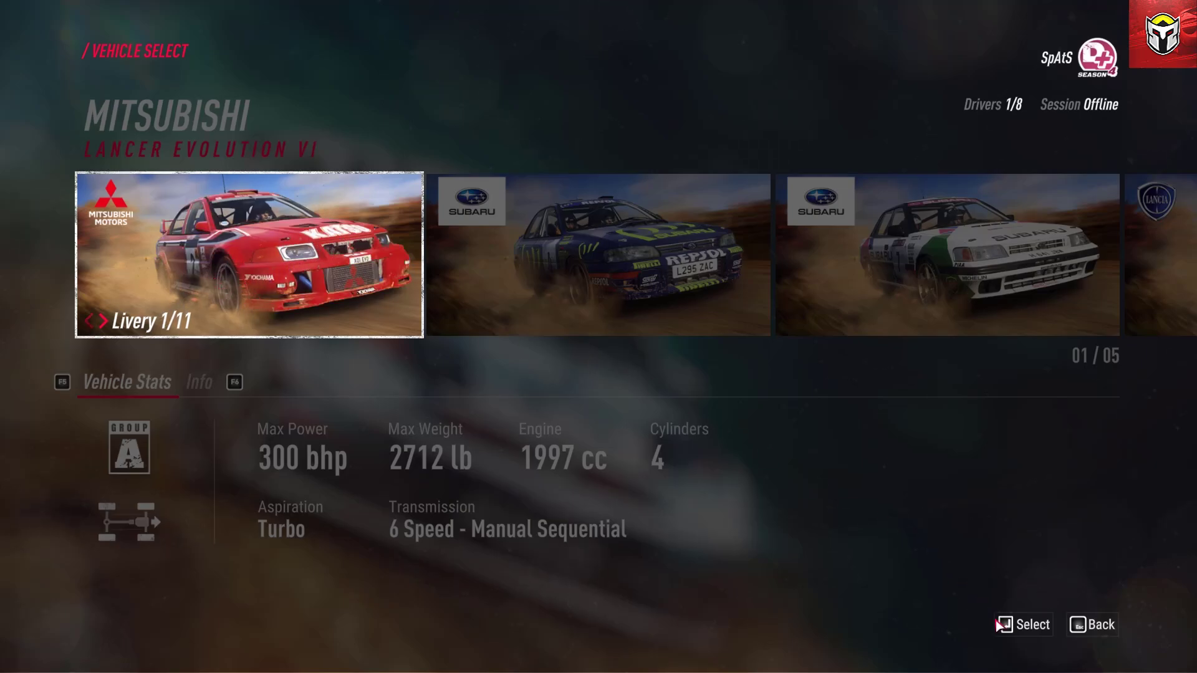
{"action": "left_click", "coordinate": [1020, 629]}
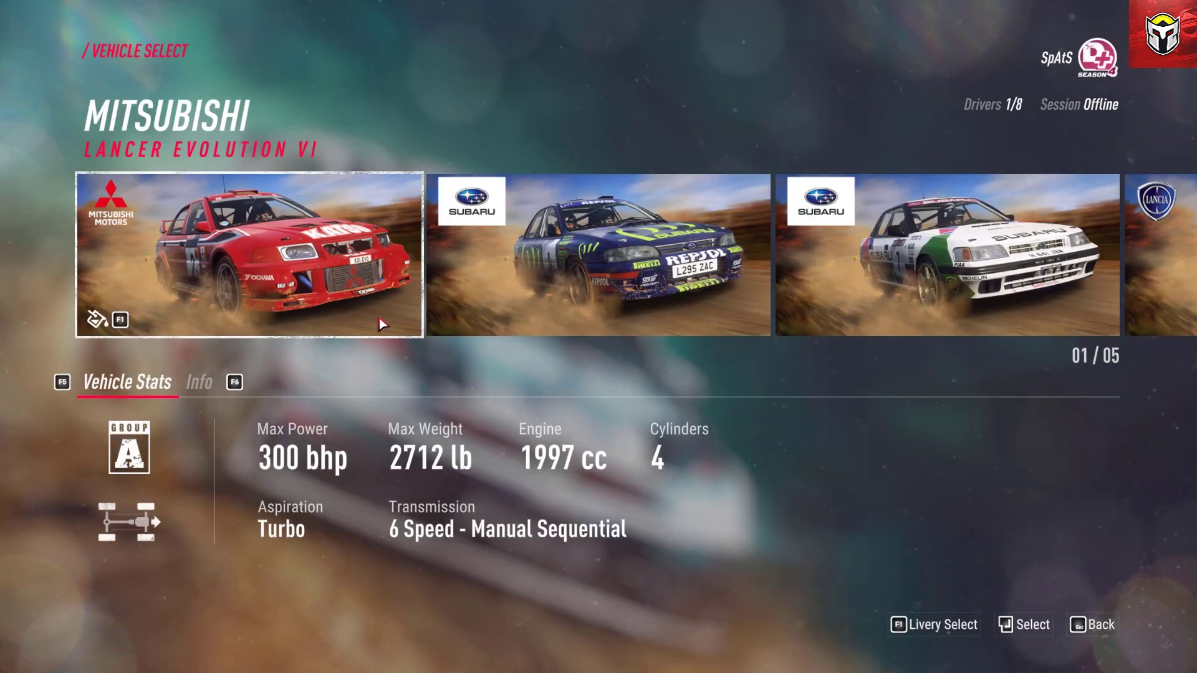
{"action": "left_click", "coordinate": [1045, 623]}
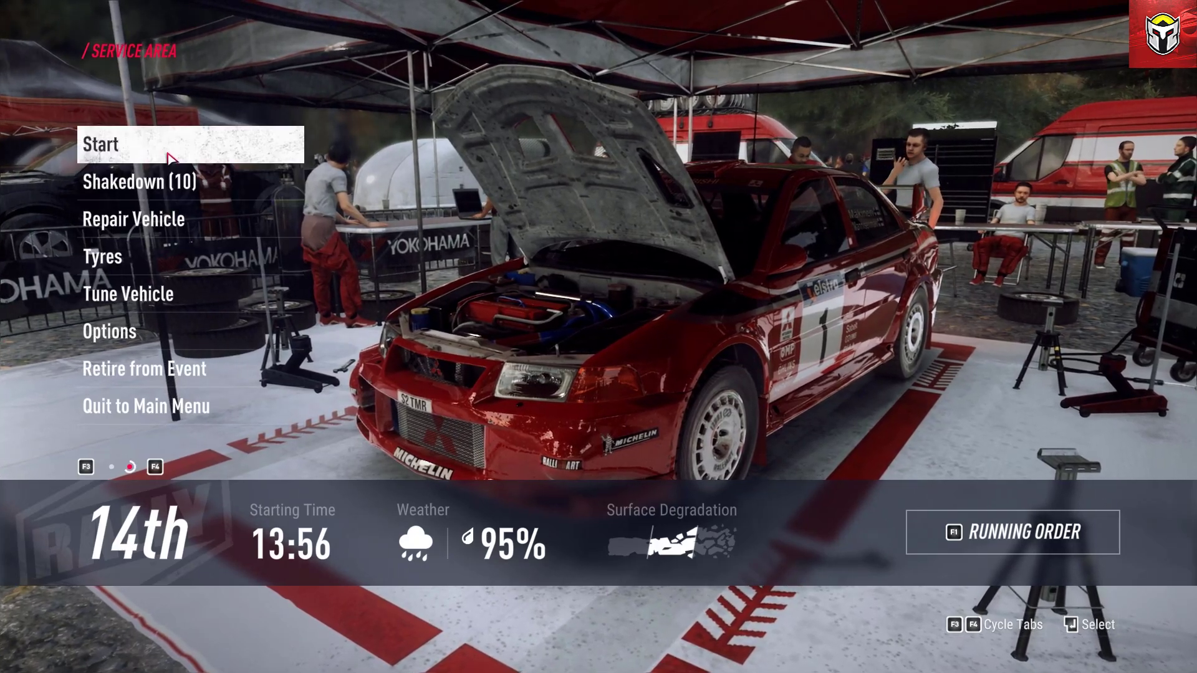
Start the Paskuri stage from the Service Area in the red Mitsubishi
{"action": "left_click", "coordinate": [168, 153]}
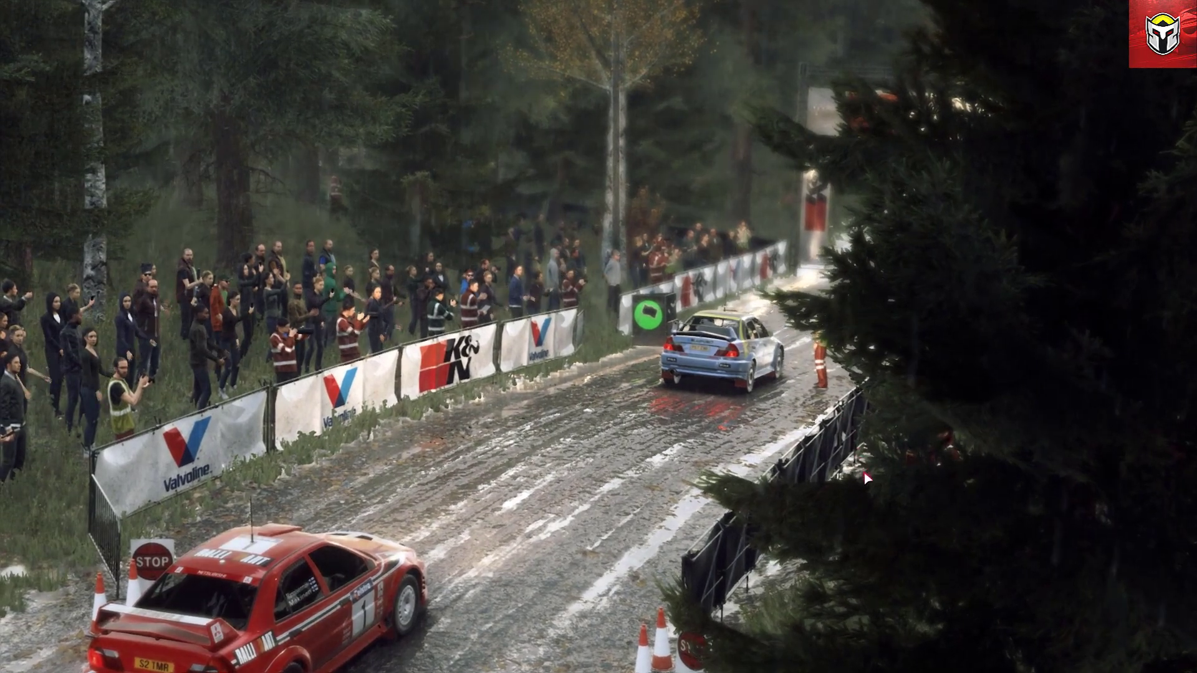